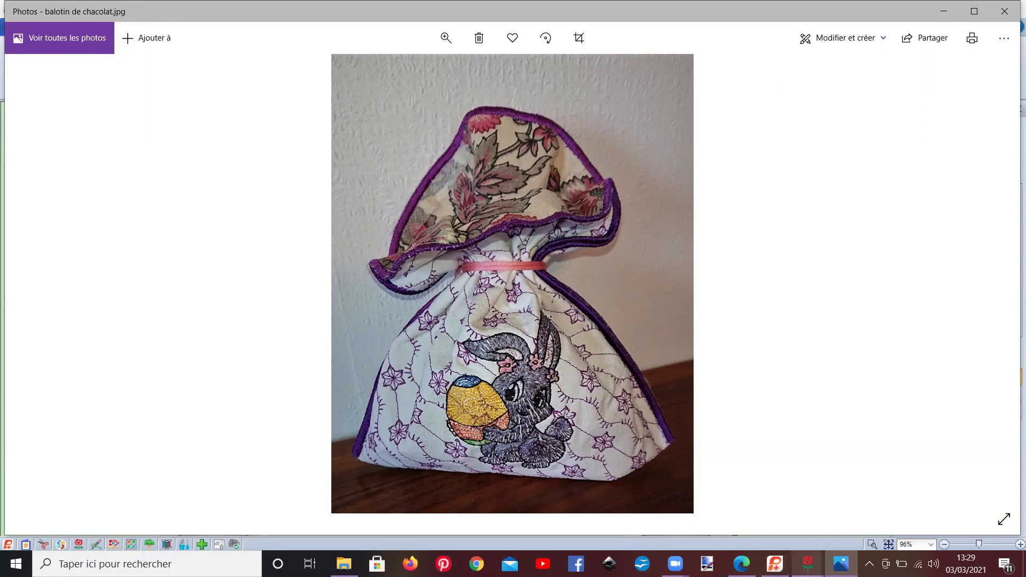
Step: Consult the reference photo of the embroidered bag and switch to the PREMIER+ 2 Create window with the empty 260 x 360 mm hoop
mouse_move(807, 564)
click(858, 506)
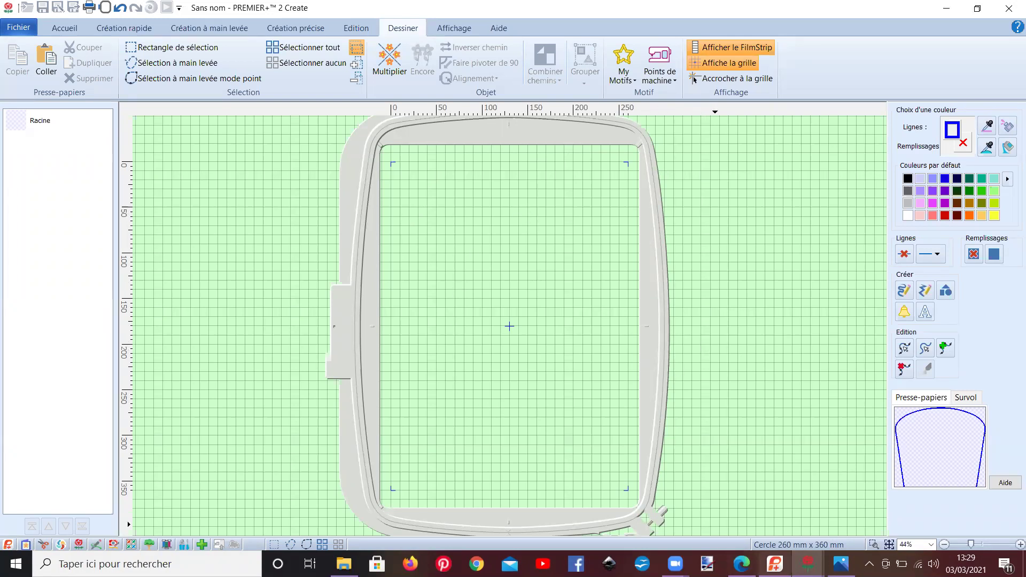
click(840, 564)
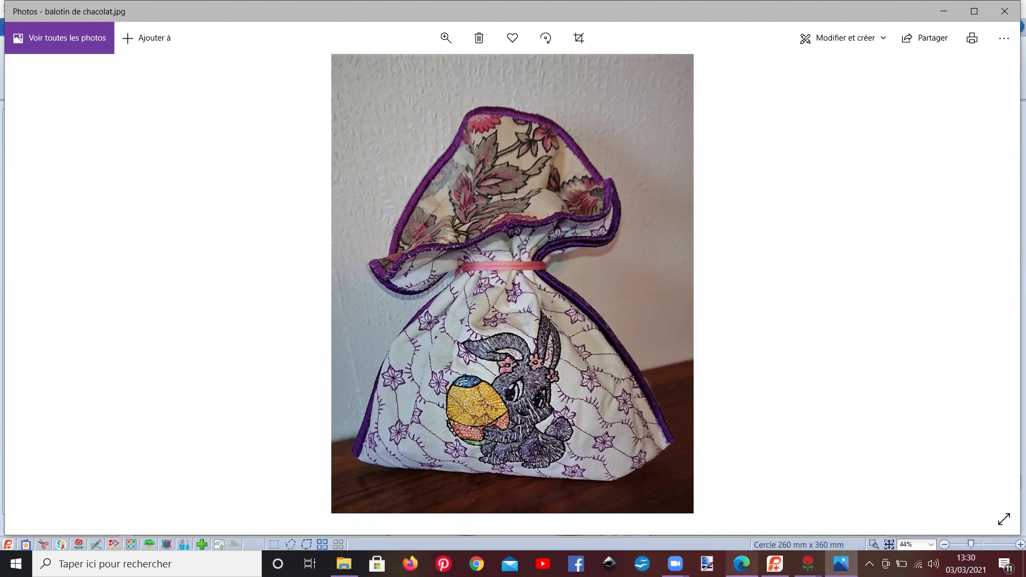
mouse_move(807, 563)
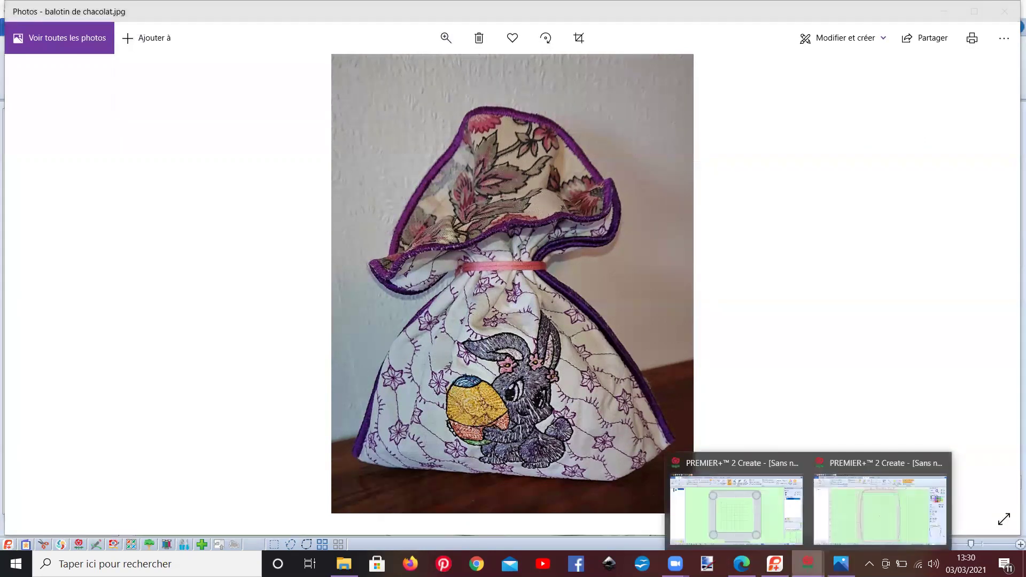
click(862, 525)
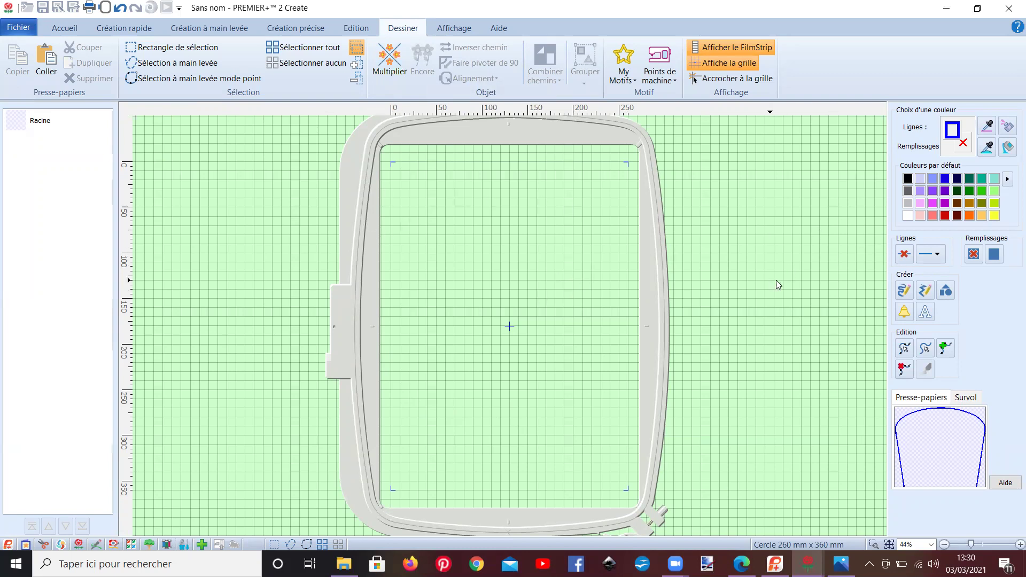
Step: Draw predefined shape 49 about 230 mm wide and position it inside the upper part of the hoop
click(945, 291)
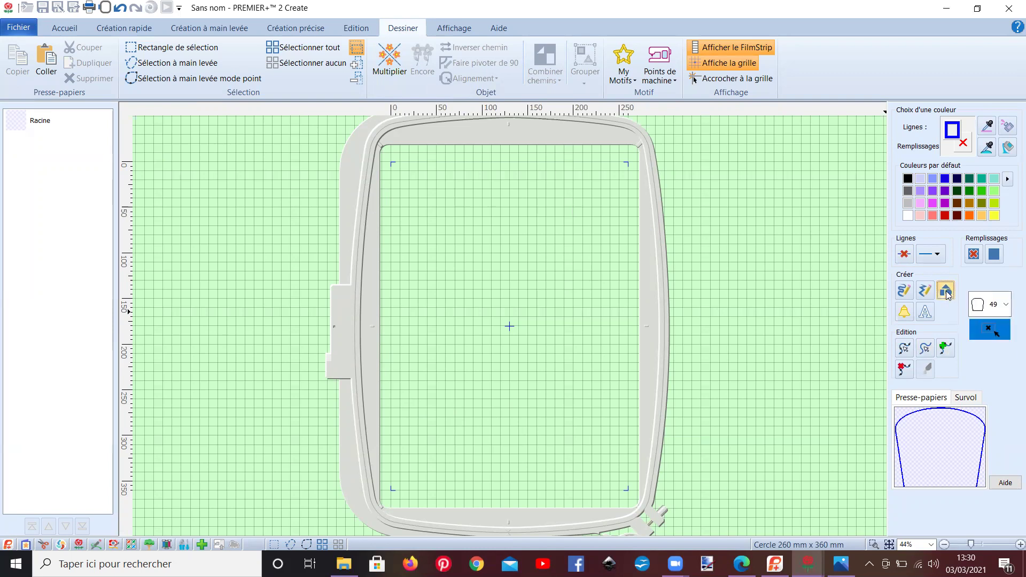
click(982, 311)
click(976, 334)
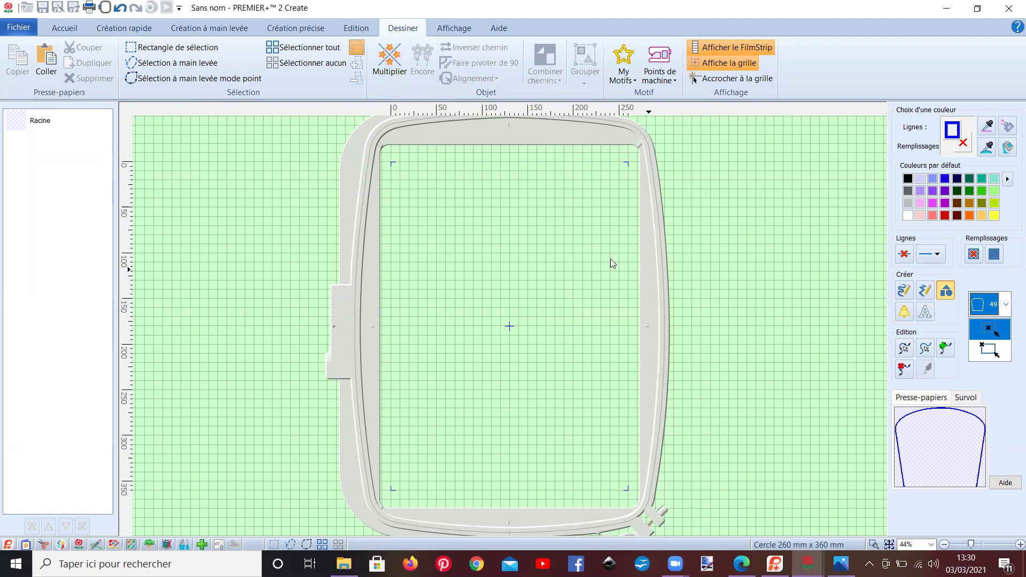
drag(446, 187, 551, 315)
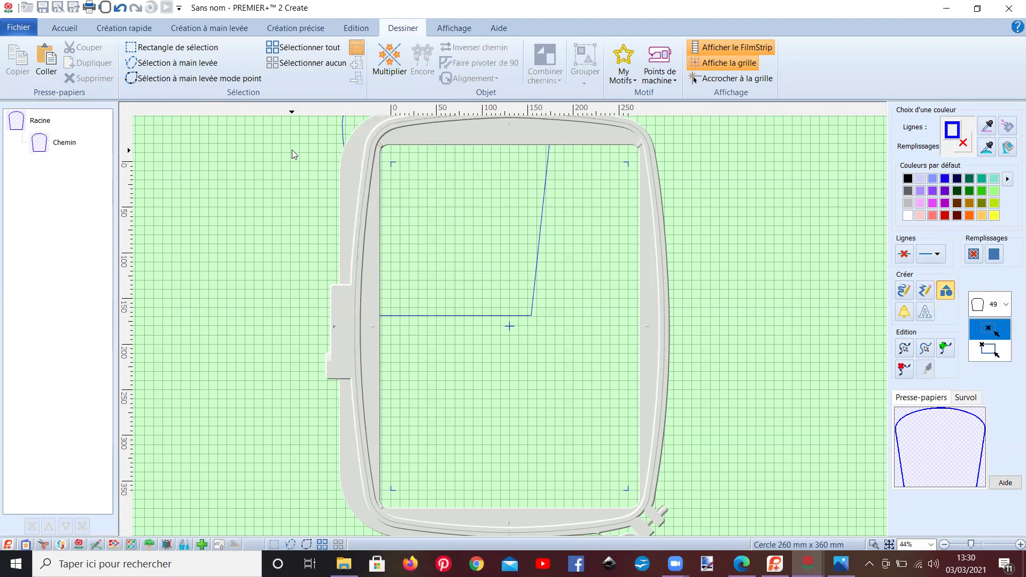
click(61, 142)
click(151, 52)
drag(425, 229, 492, 334)
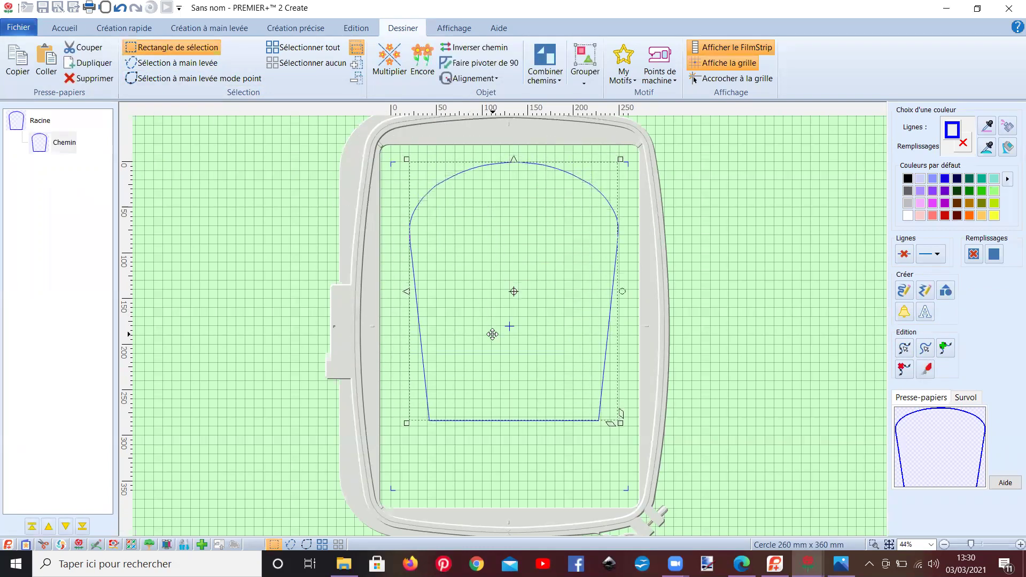
Step: Scale the shape down proportionally to about 140 mm wide and place it near the hoop's upper edge
scroll(492, 334, up, 3)
scroll(492, 333, up, 3)
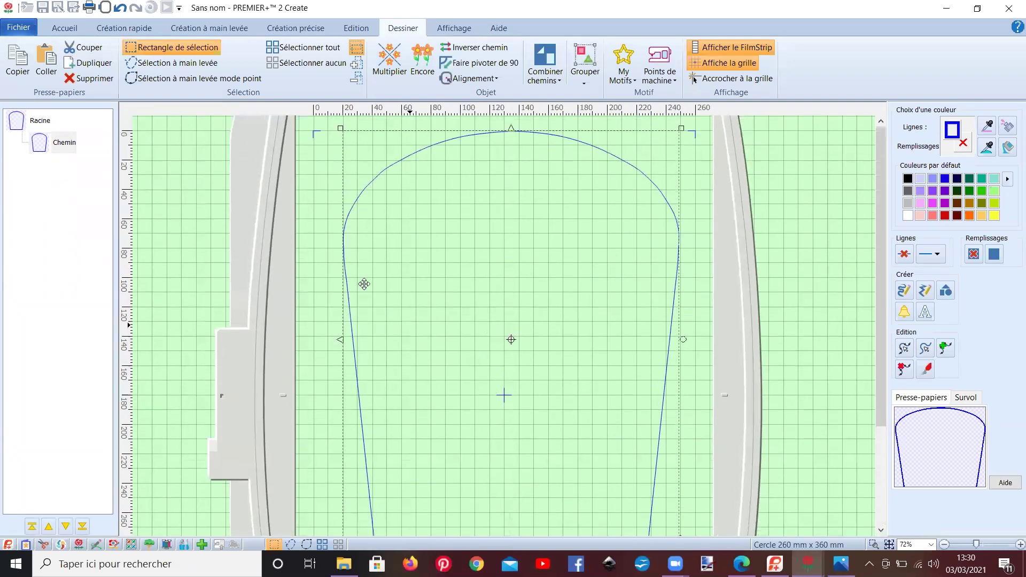
drag(343, 128, 418, 221)
drag(468, 319, 416, 230)
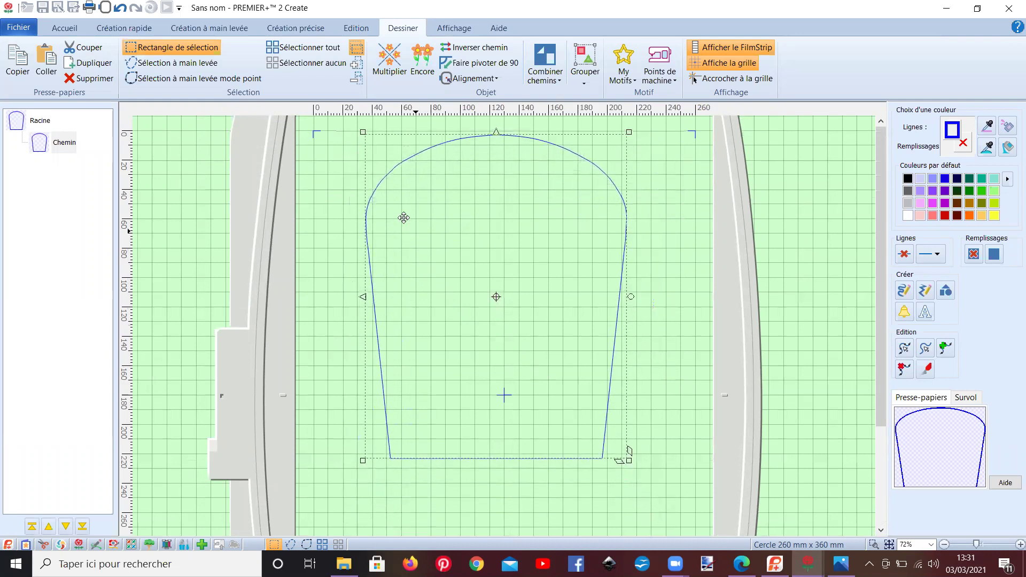
drag(362, 132, 420, 204)
drag(462, 312, 442, 239)
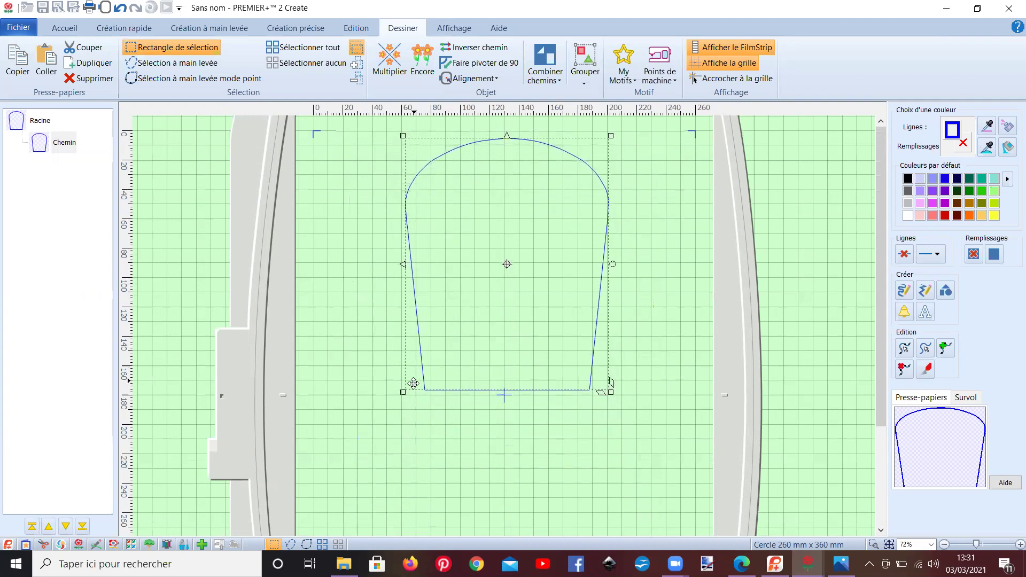
Step: Stretch the shape sideways to about 210 mm wide and 175 mm high, keeping its rounded end upward
drag(402, 393, 341, 395)
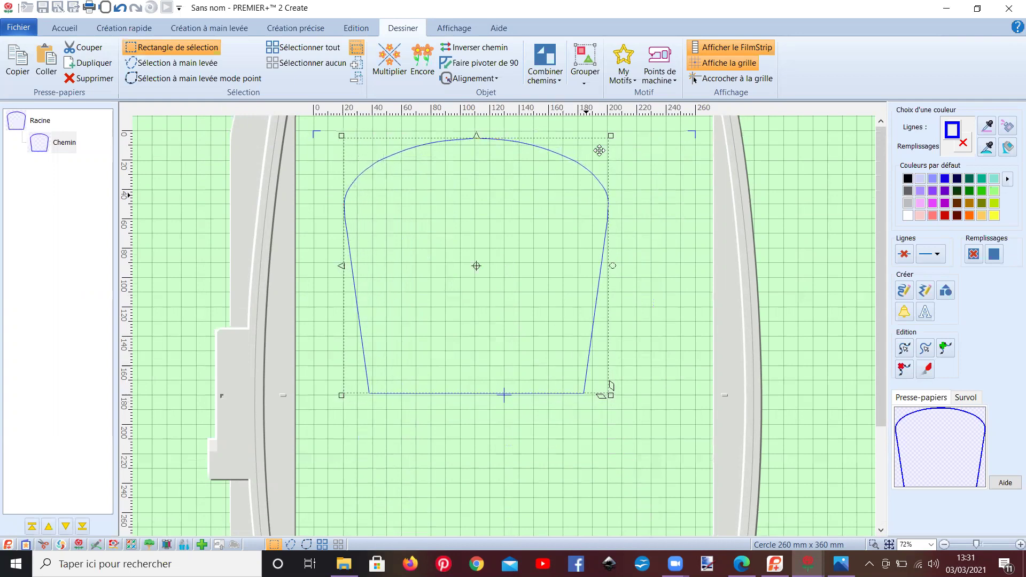
drag(607, 137, 660, 136)
click(503, 137)
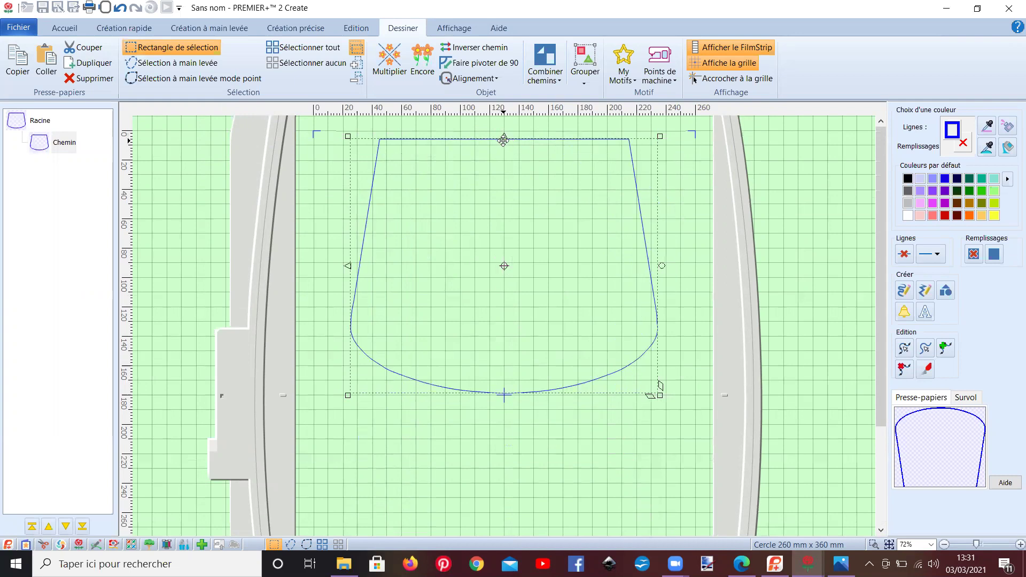
click(503, 137)
drag(347, 137, 343, 133)
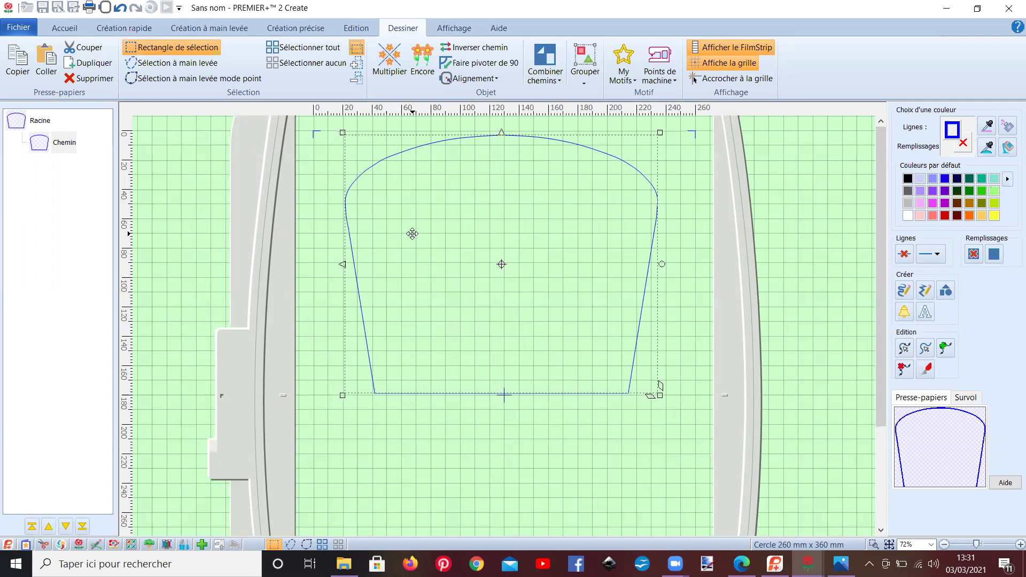
key(Escape)
Step: Set the shape's line thickness to 1 mm in its object properties
double_click(597, 295)
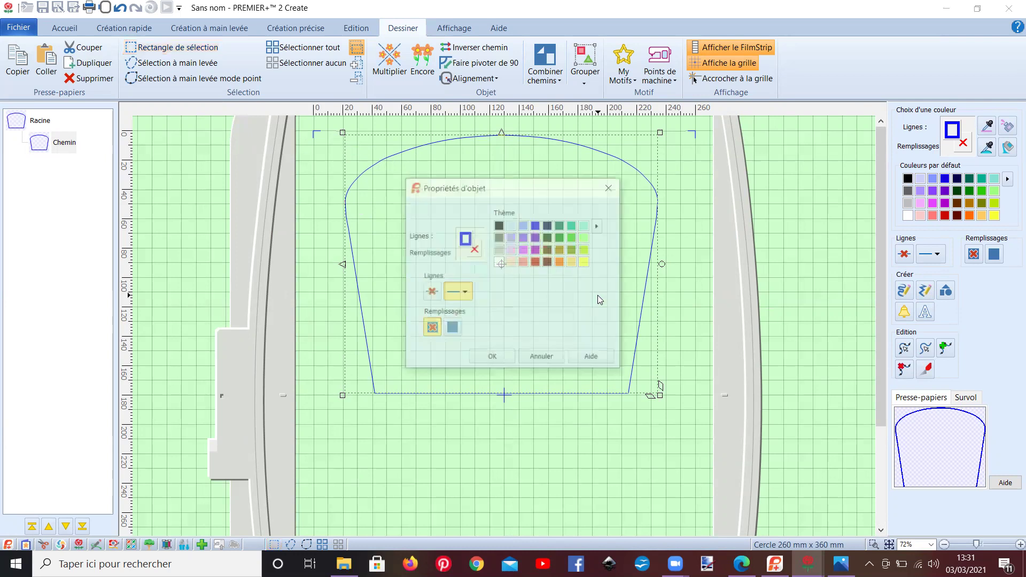
click(470, 293)
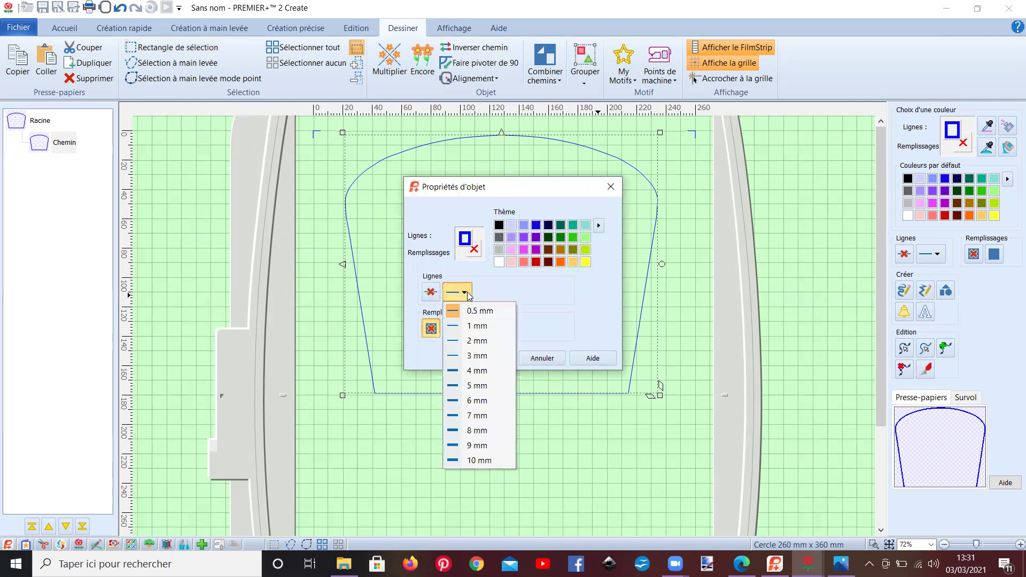
click(474, 327)
click(492, 358)
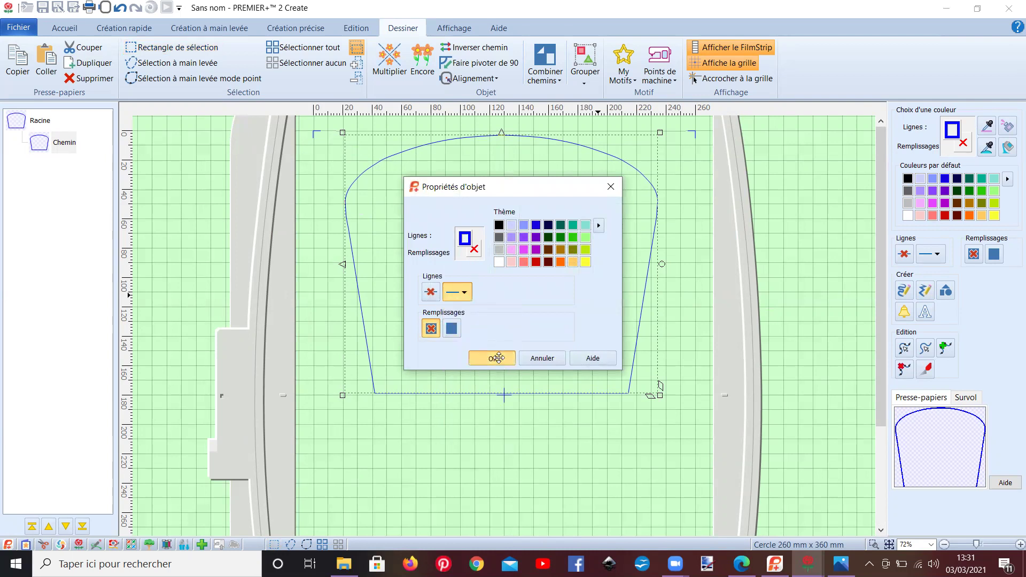
Step: Cut the outline at both lower corners with the knife tool and delete the straight base segment
scroll(548, 298, up, 3)
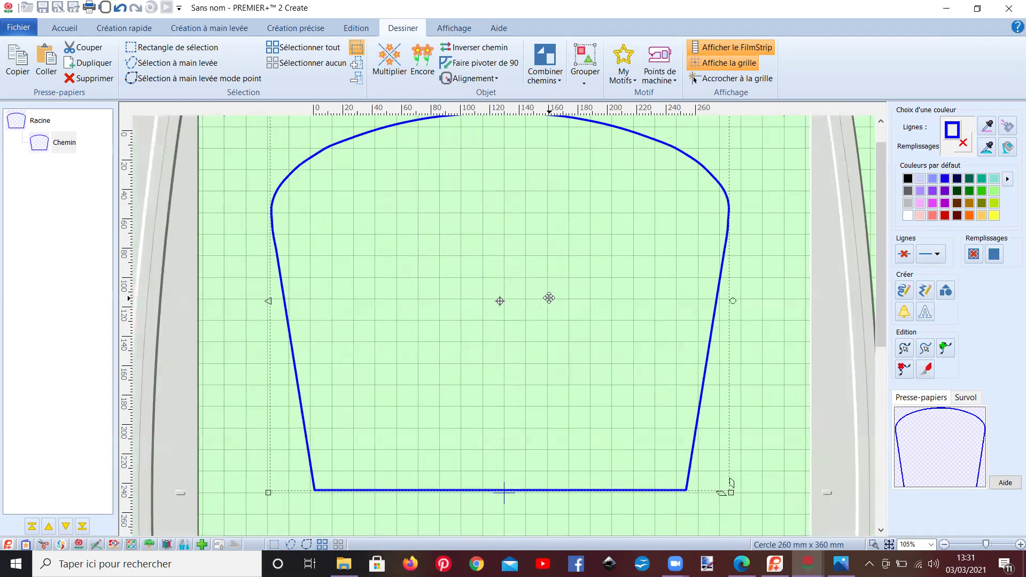
scroll(549, 298, down, 3)
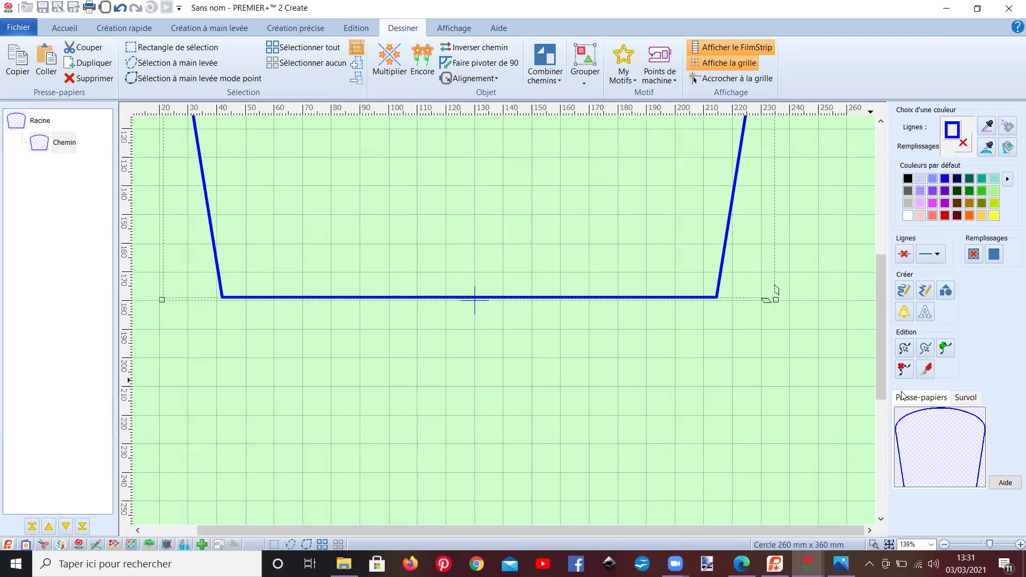
click(926, 374)
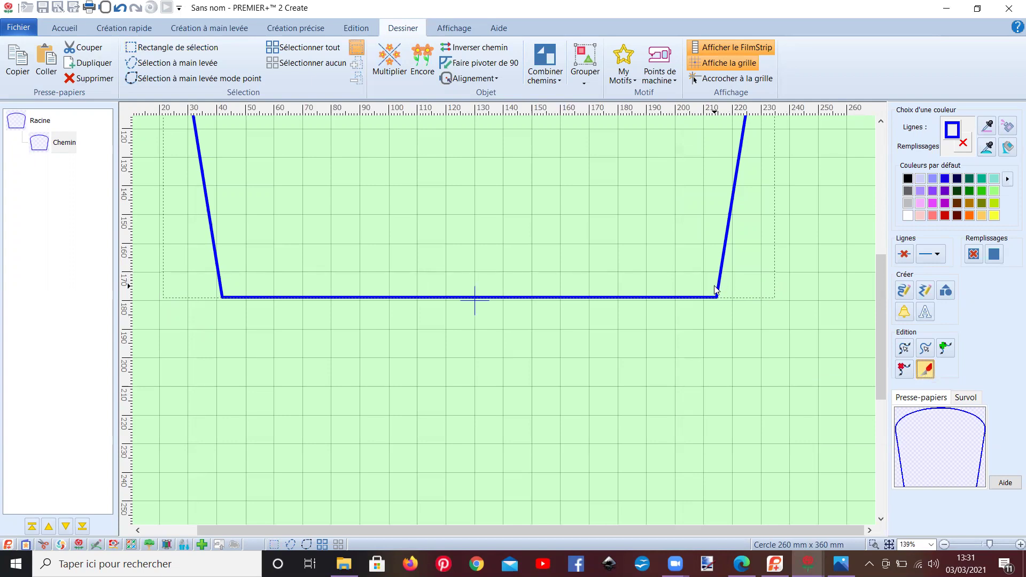
drag(713, 286, 714, 308)
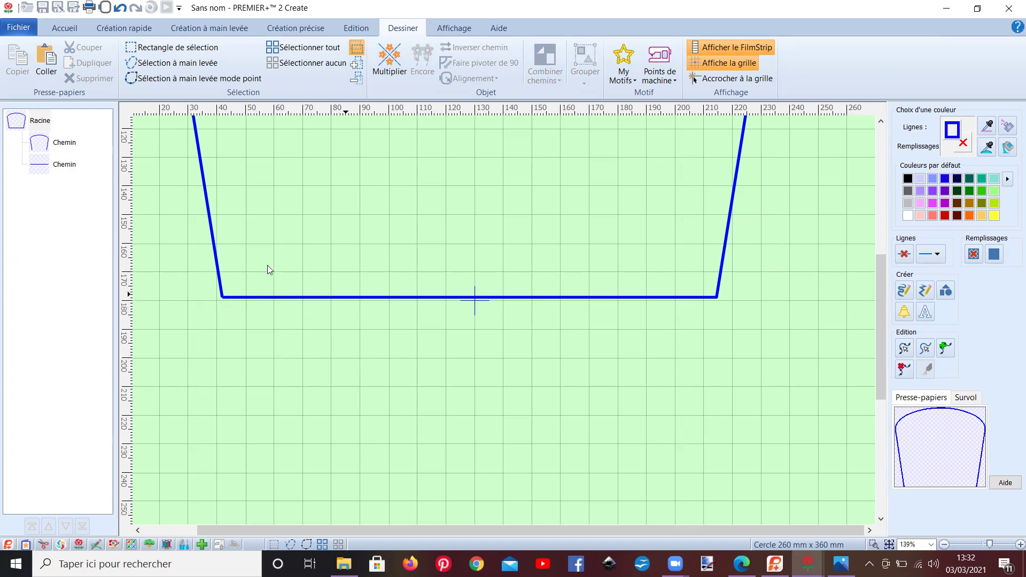
click(62, 168)
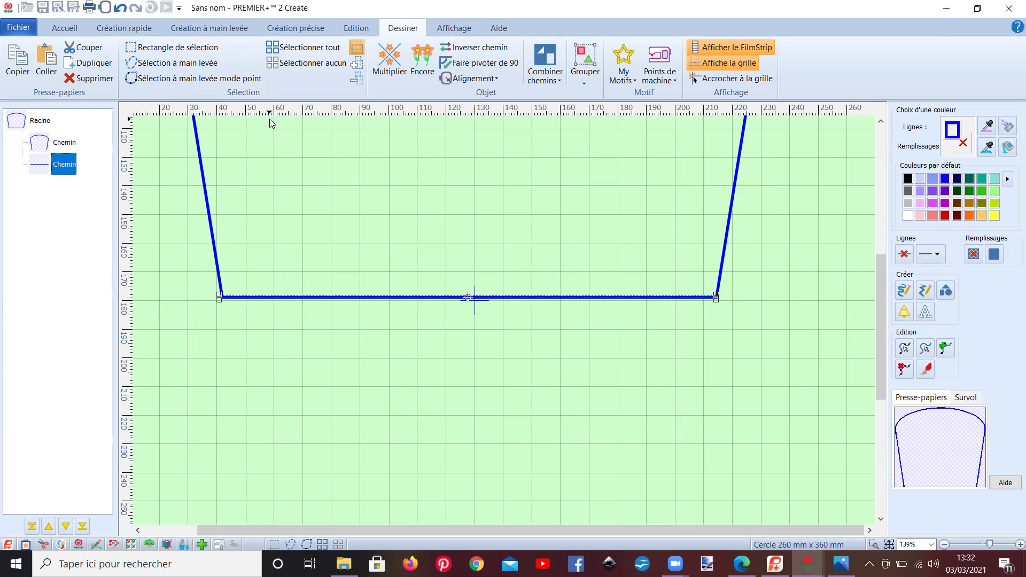
key(Delete)
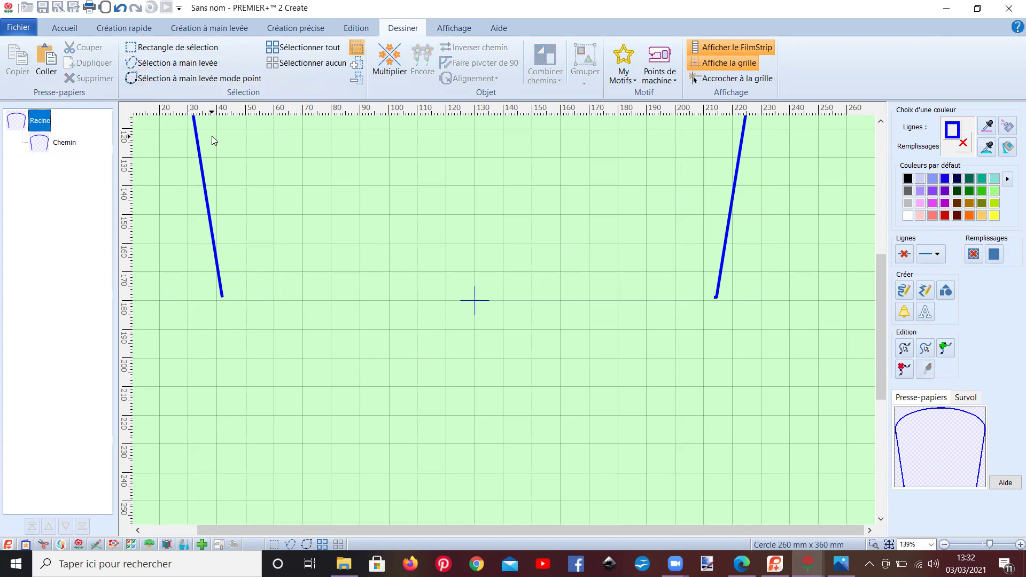
Step: Duplicate the open outline, move the copy lower in the hoop and flip it vertically
scroll(211, 136, down, 3)
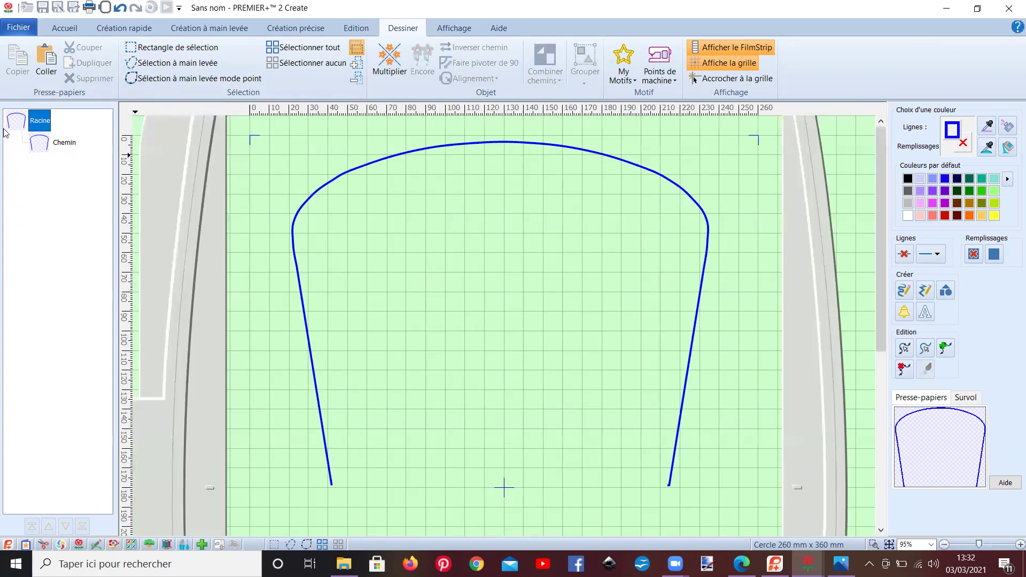
click(45, 147)
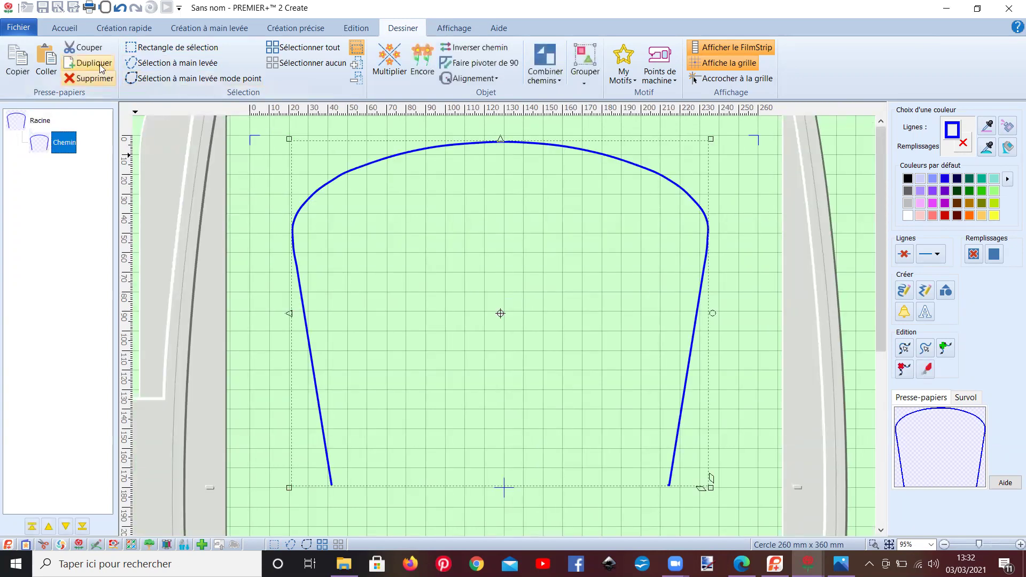
click(100, 64)
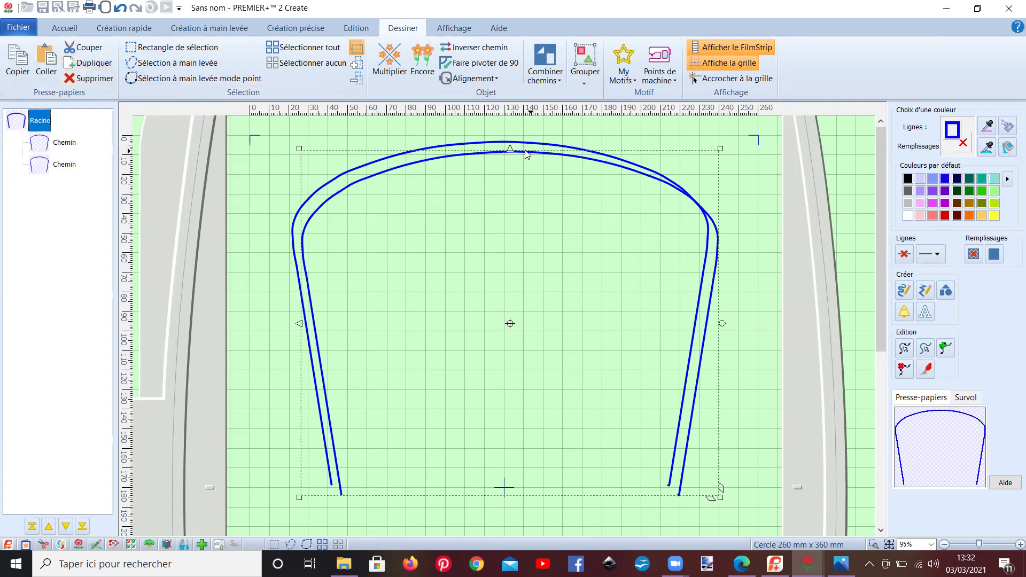
drag(512, 155, 513, 294)
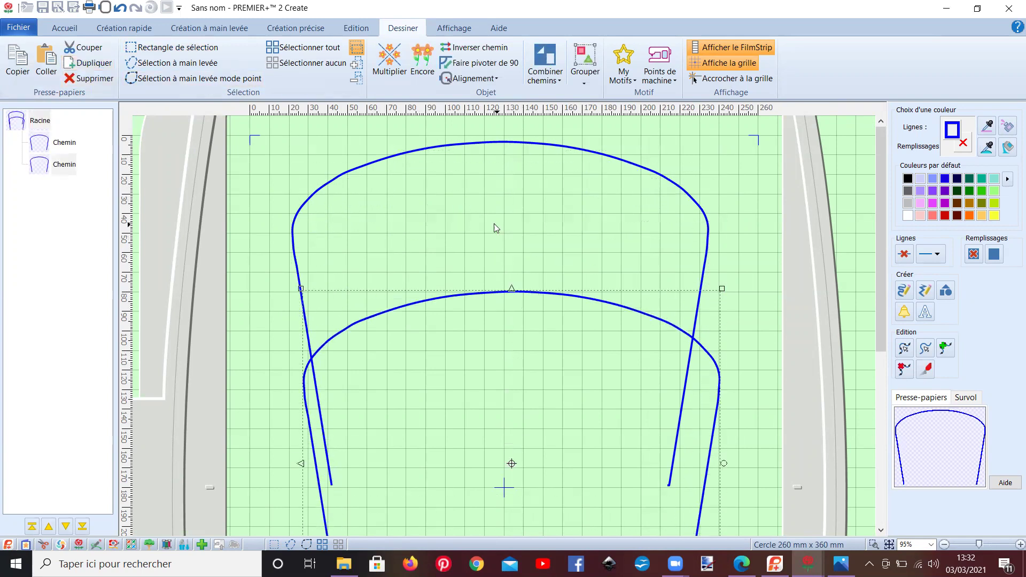
scroll(493, 229, down, 3)
click(511, 143)
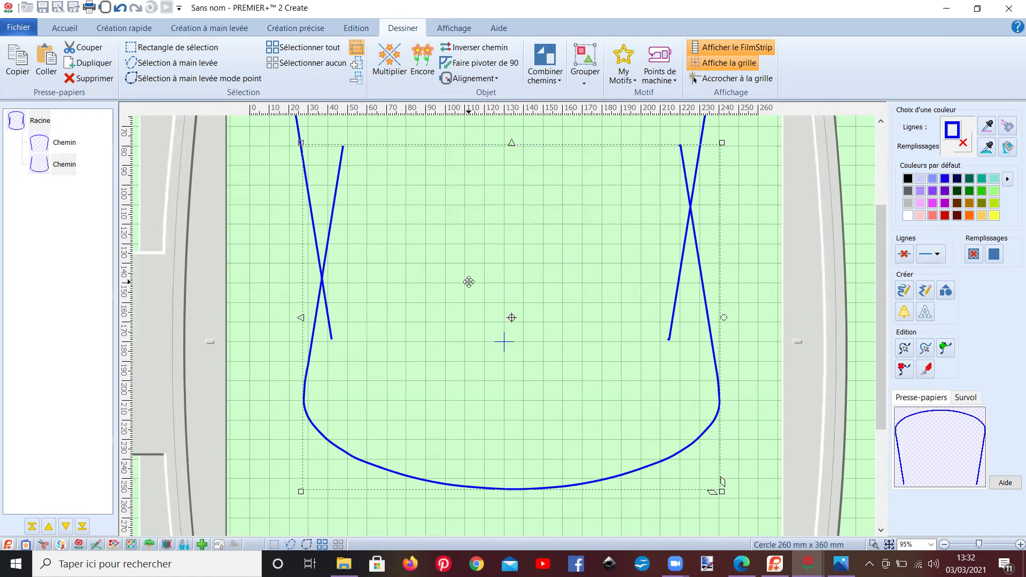
Step: Move and nudge the flipped copy so its two open ends meet the upper outline's ends at the hoop's centre
drag(469, 282, 457, 472)
scroll(457, 294, down, 3)
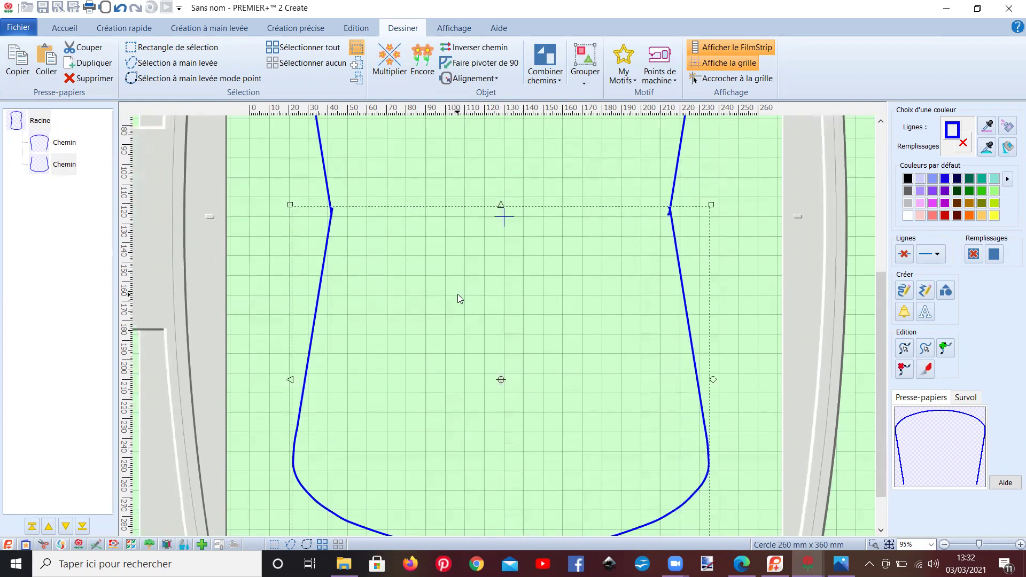
drag(451, 277, 451, 283)
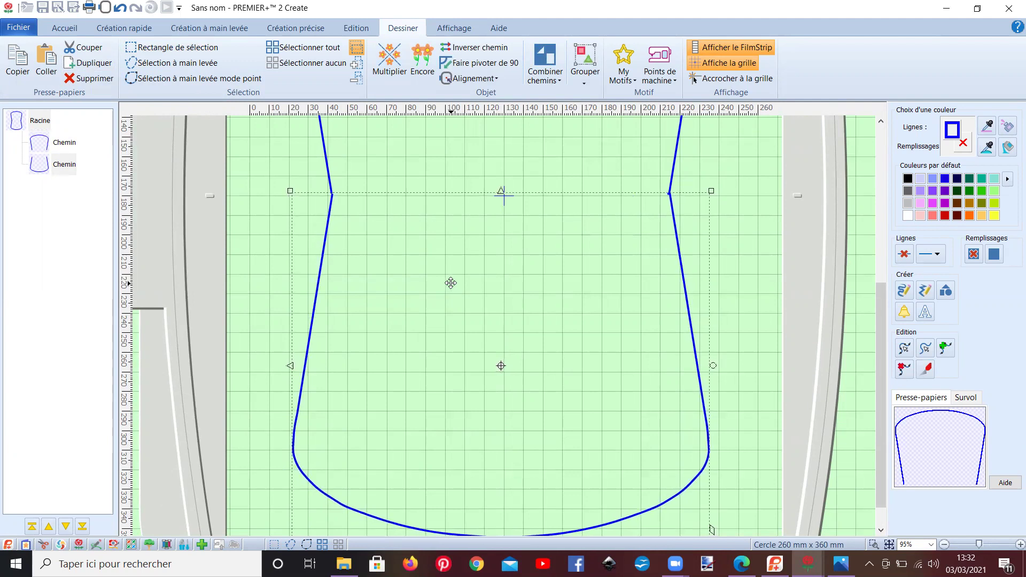
scroll(450, 283, up, 2)
drag(457, 351, 456, 349)
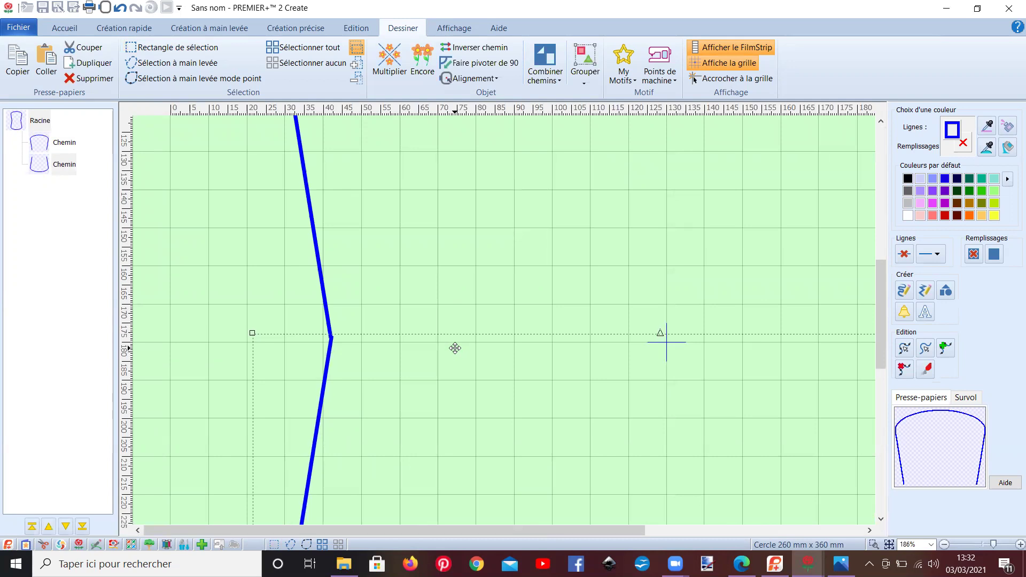
scroll(455, 348, down, 3)
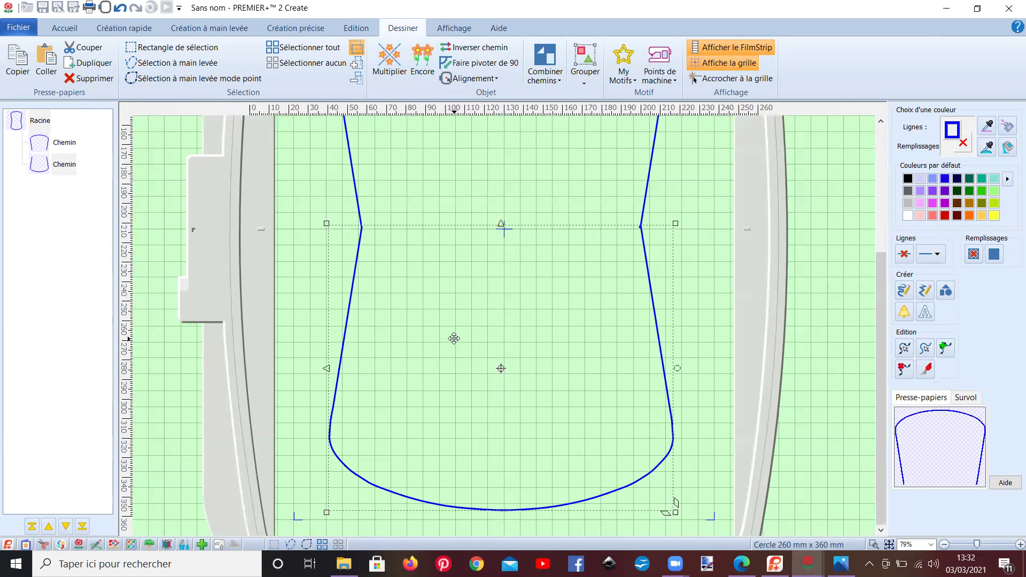
key(Left)
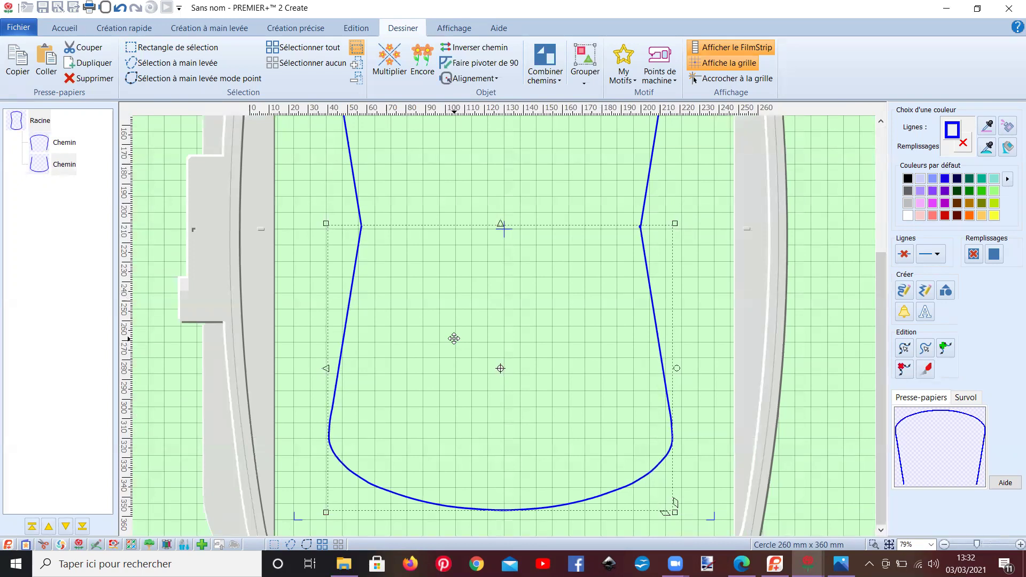
key(Right)
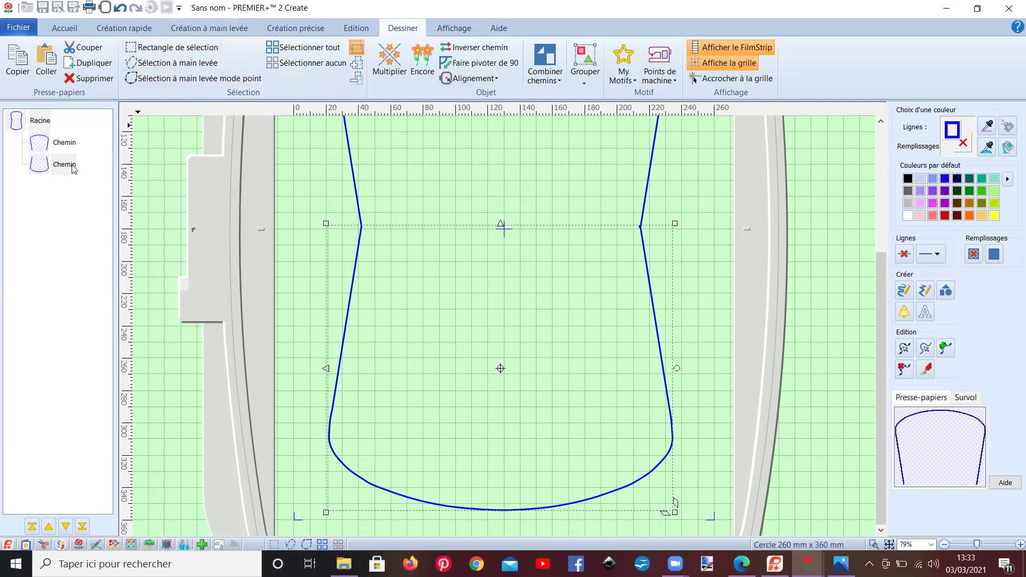
Step: Group the upper outline and its flipped copy into one object
click(290, 49)
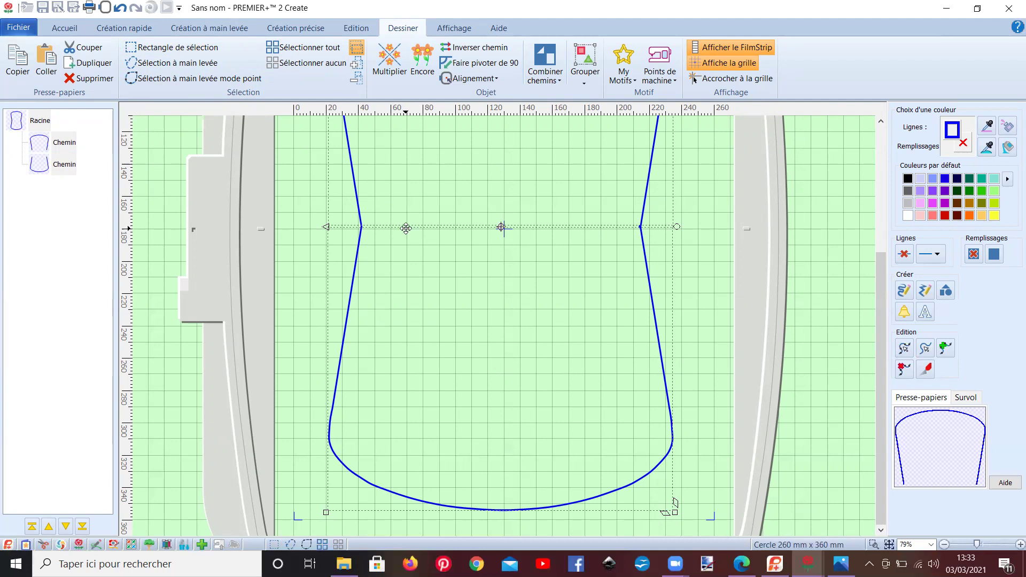
click(159, 191)
scroll(159, 191, up, 5)
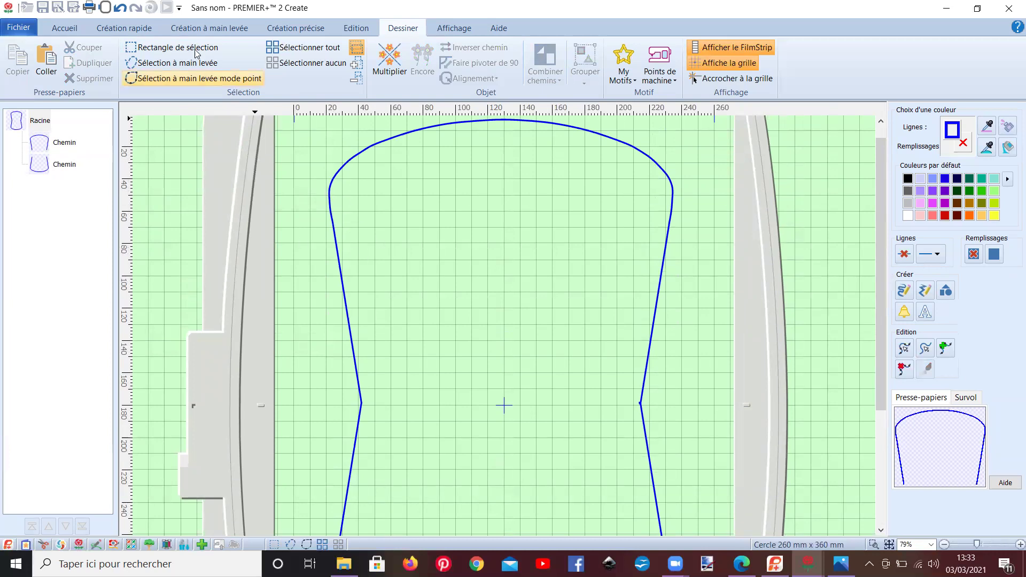
click(303, 48)
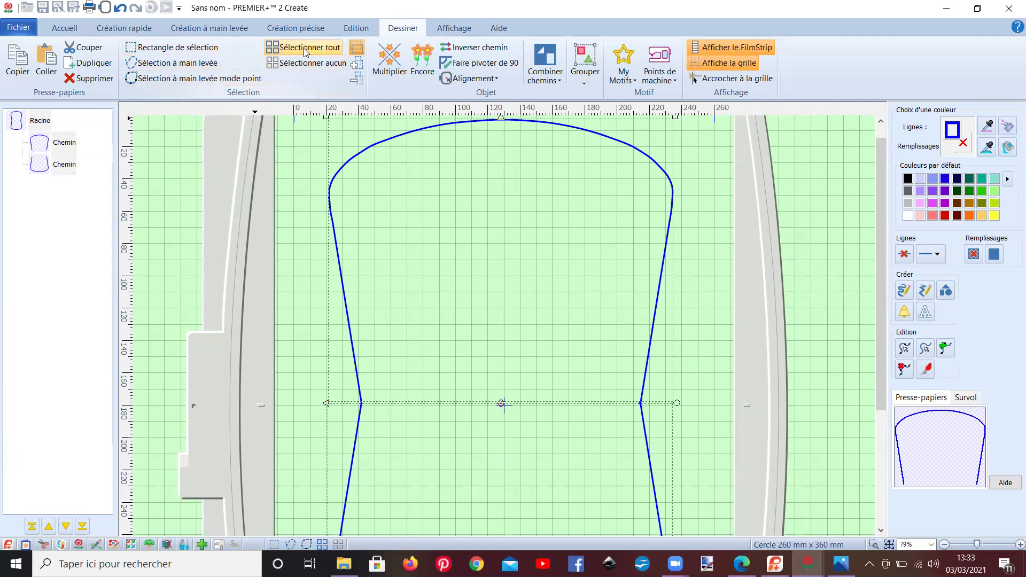
click(584, 59)
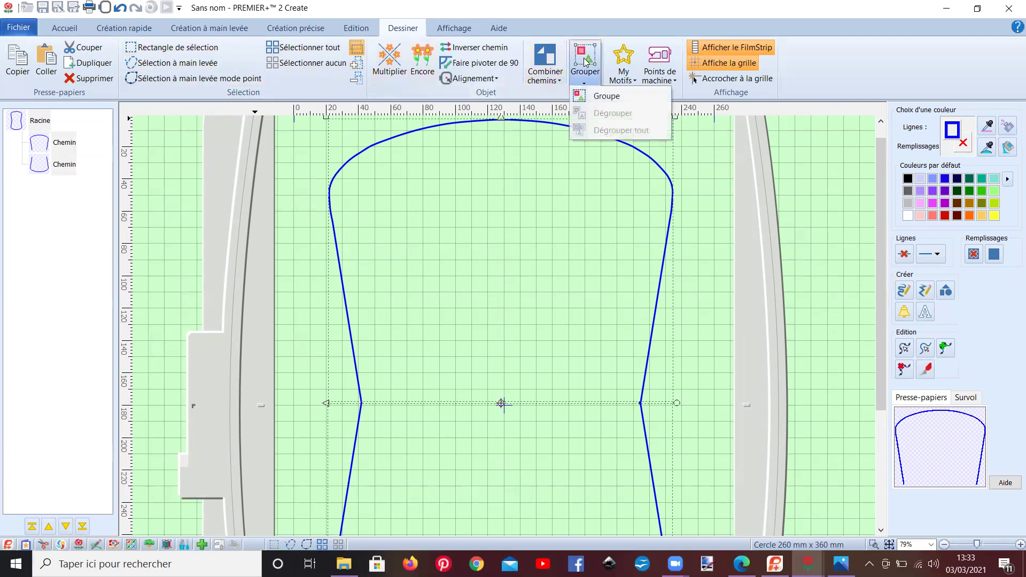
click(586, 94)
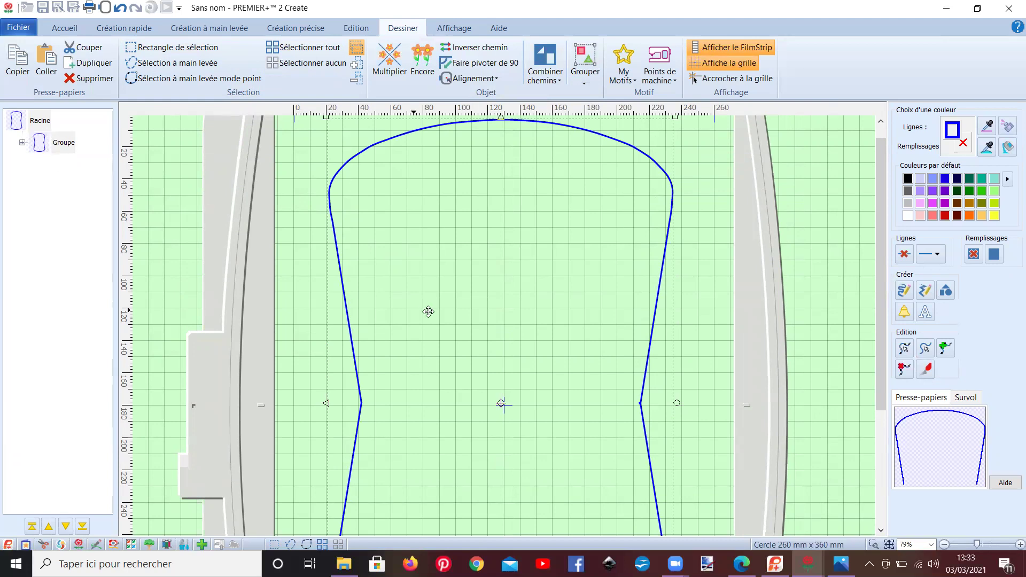
Step: Try to create a double trace stitch line along the bag outline with Tracé double
click(124, 28)
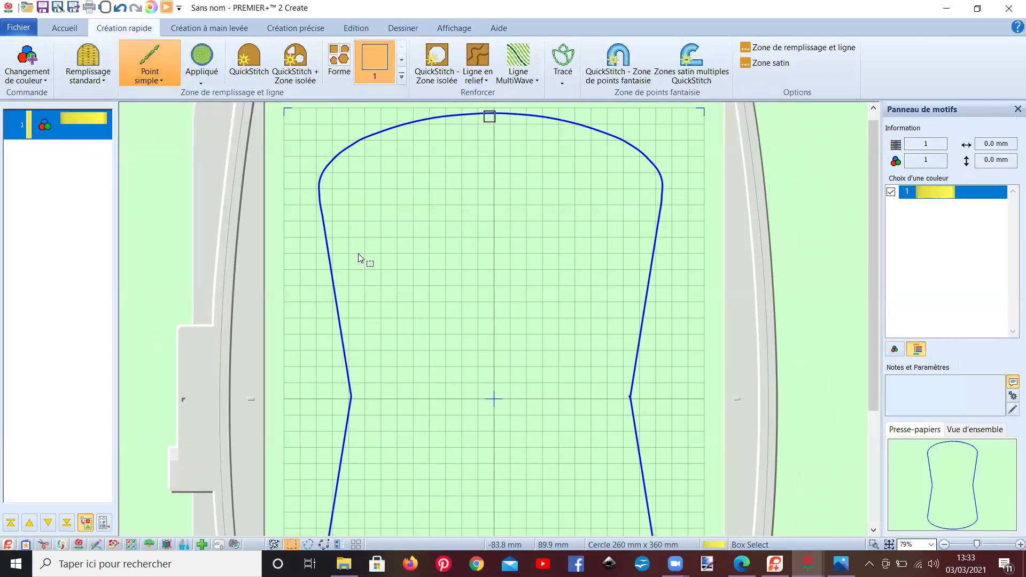
scroll(358, 254, up, 3)
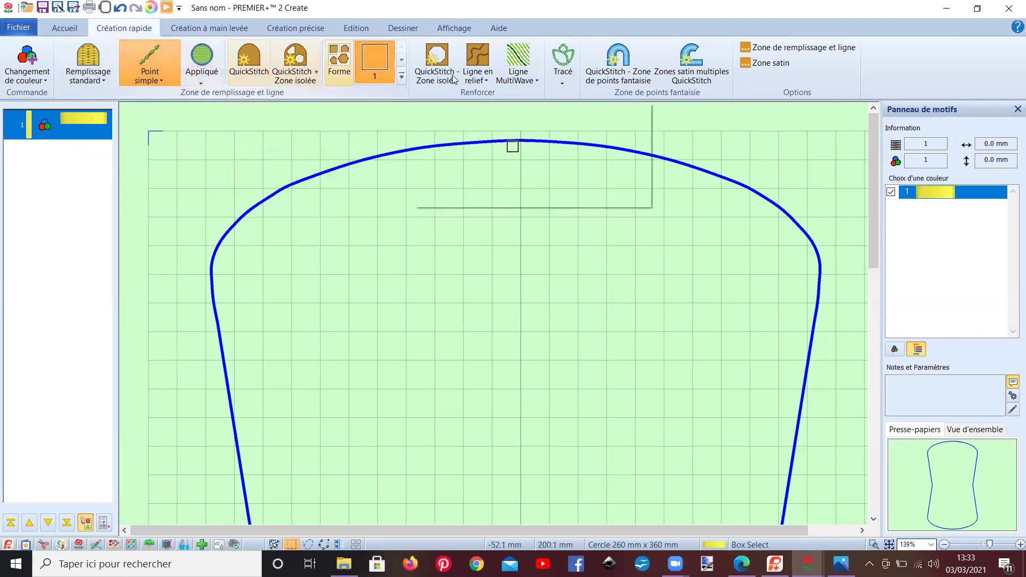
click(567, 82)
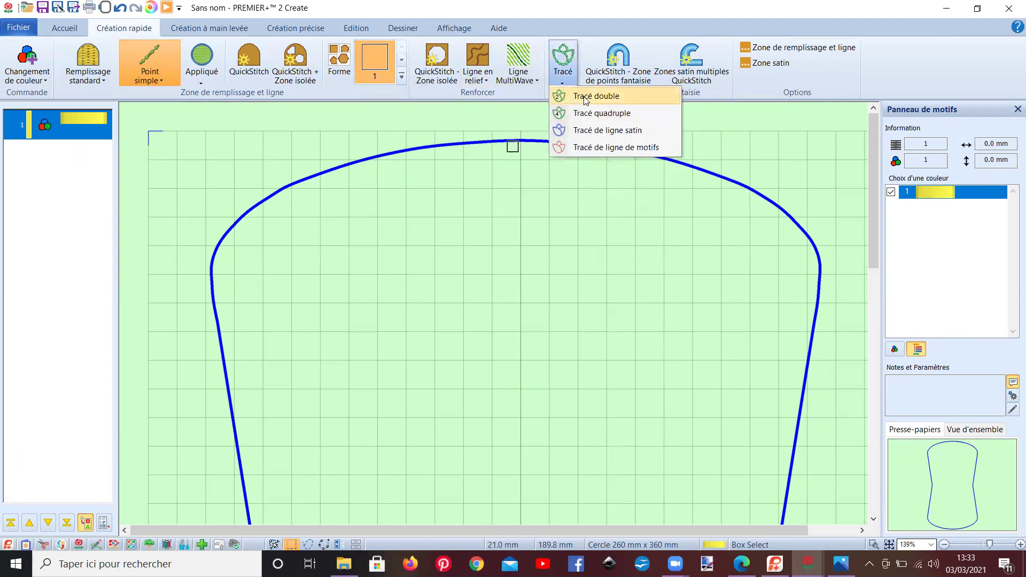
click(565, 96)
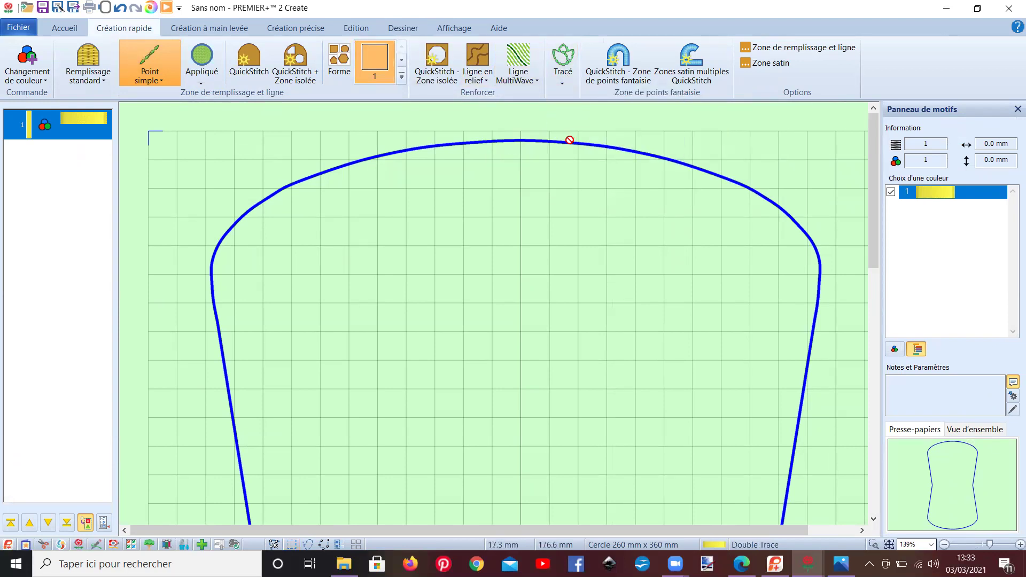
scroll(570, 140, up, 1)
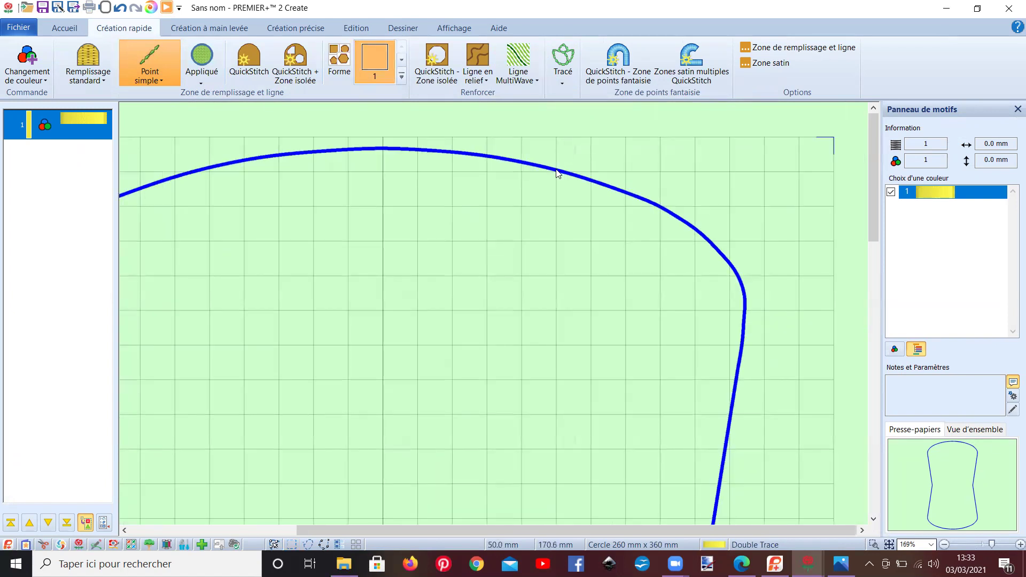
click(556, 173)
click(487, 307)
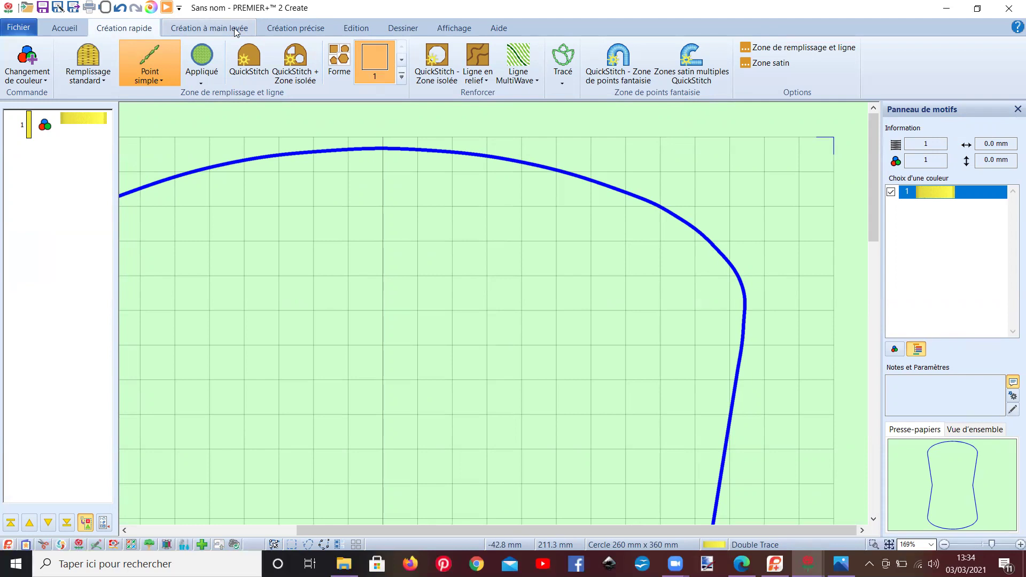
Step: Try to convert the outline with QuickStitch + Zone isolée at colour tolerance 10 and a low number of points
click(294, 61)
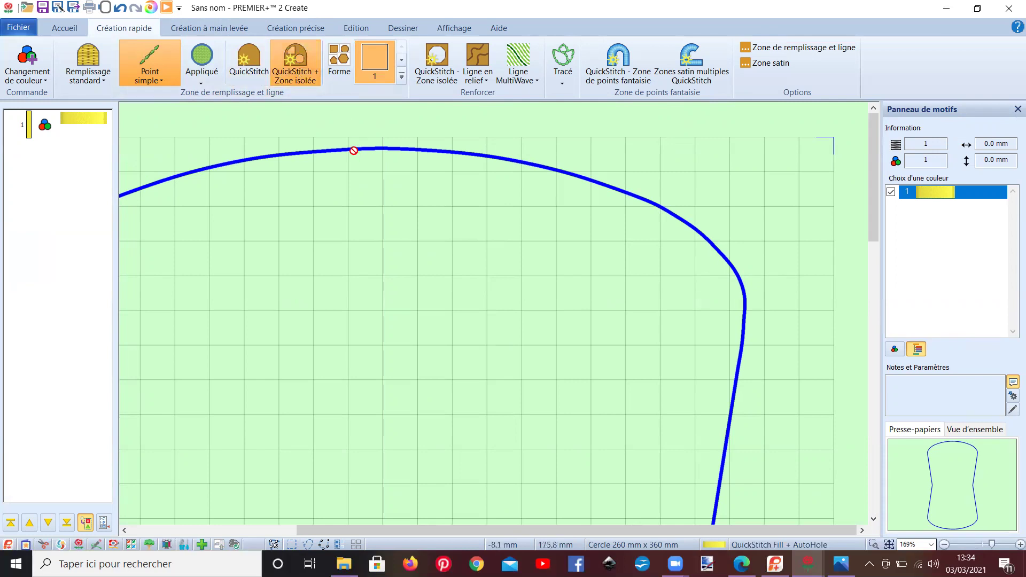
click(343, 155)
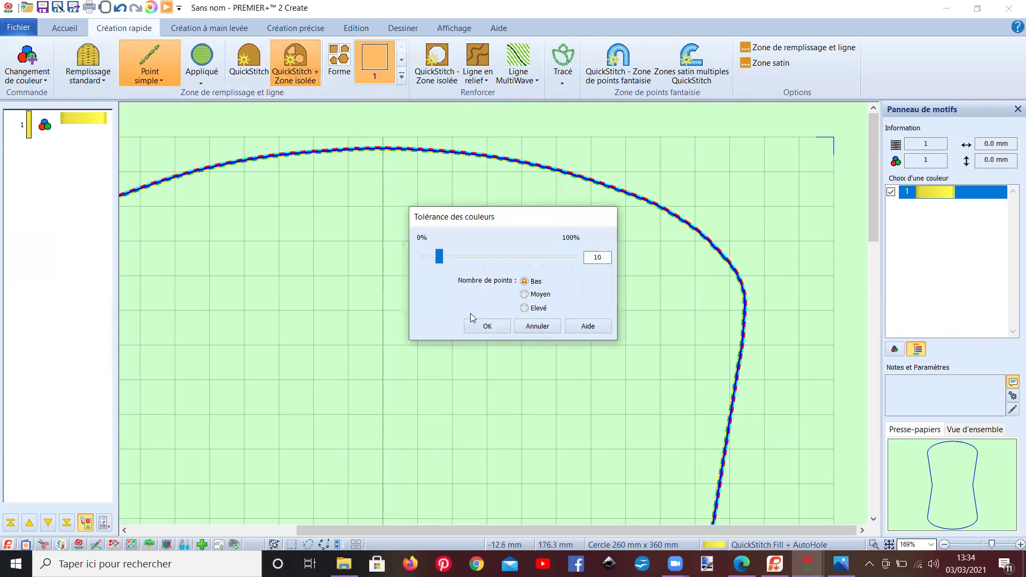
click(476, 325)
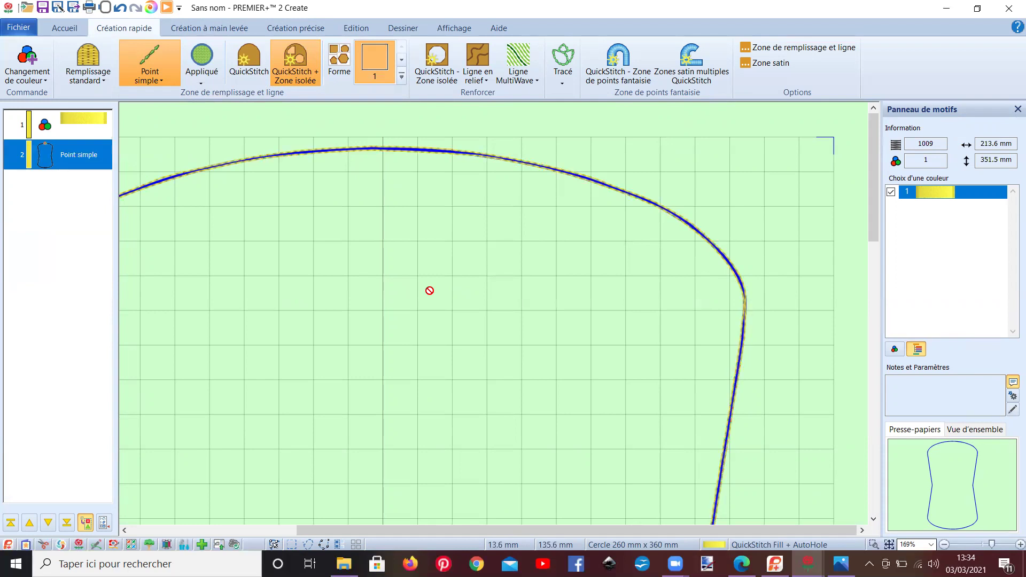
Step: Convert the bag outline into a simple-stitch object with QuickStitch, using colour tolerance 10 and a low number of points
scroll(430, 290, up, 2)
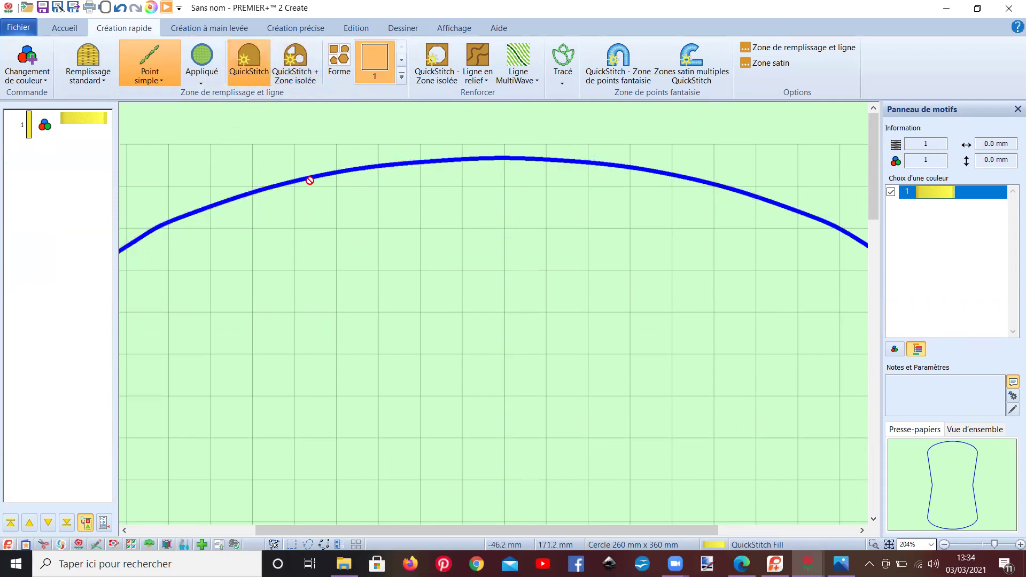
click(308, 182)
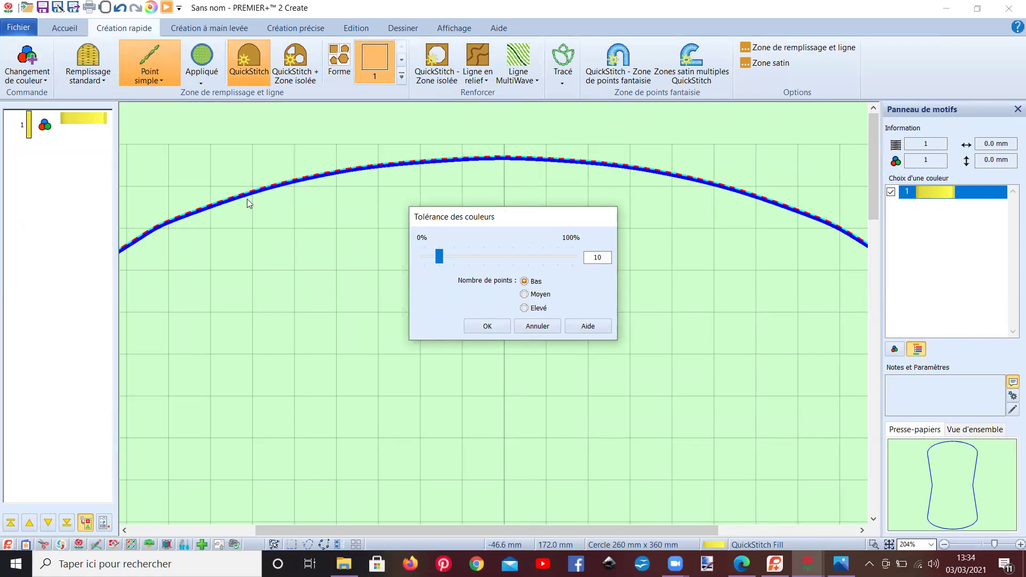
key(Return)
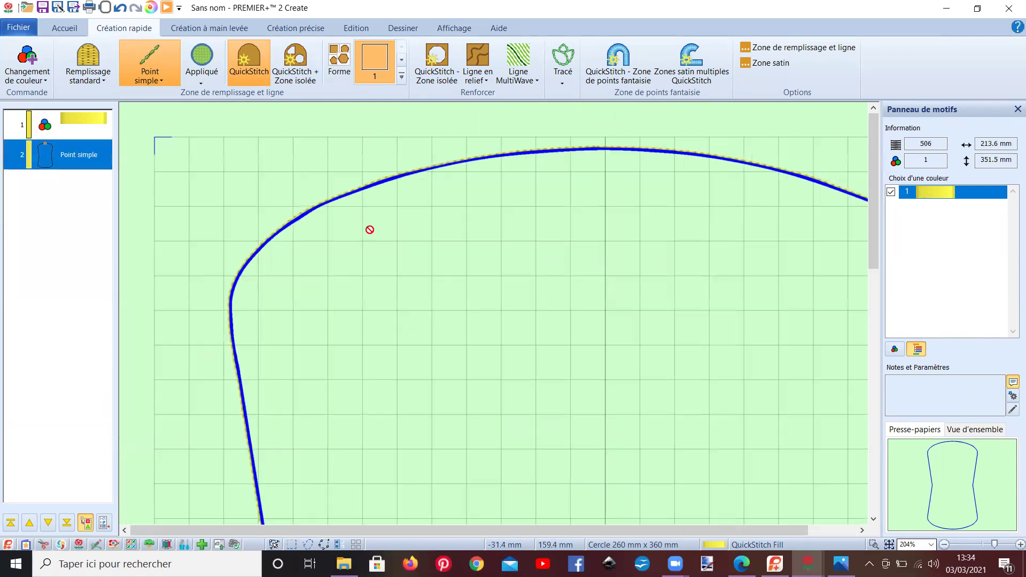
Step: Apply the standard appliqué method to the simple-stitch outline with an appliqué piece margin of 0.4 mm
click(73, 162)
right_click(72, 159)
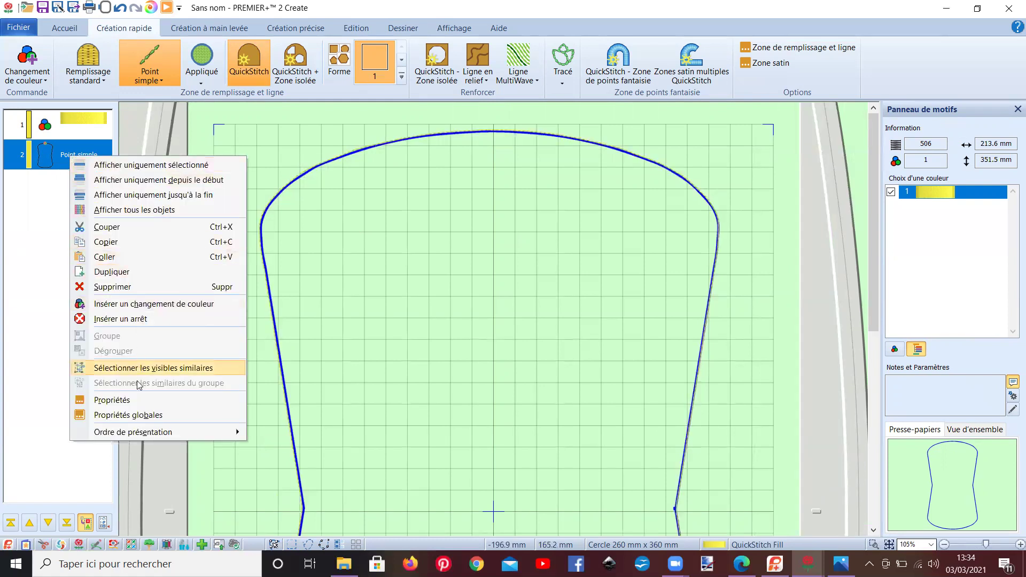
click(137, 402)
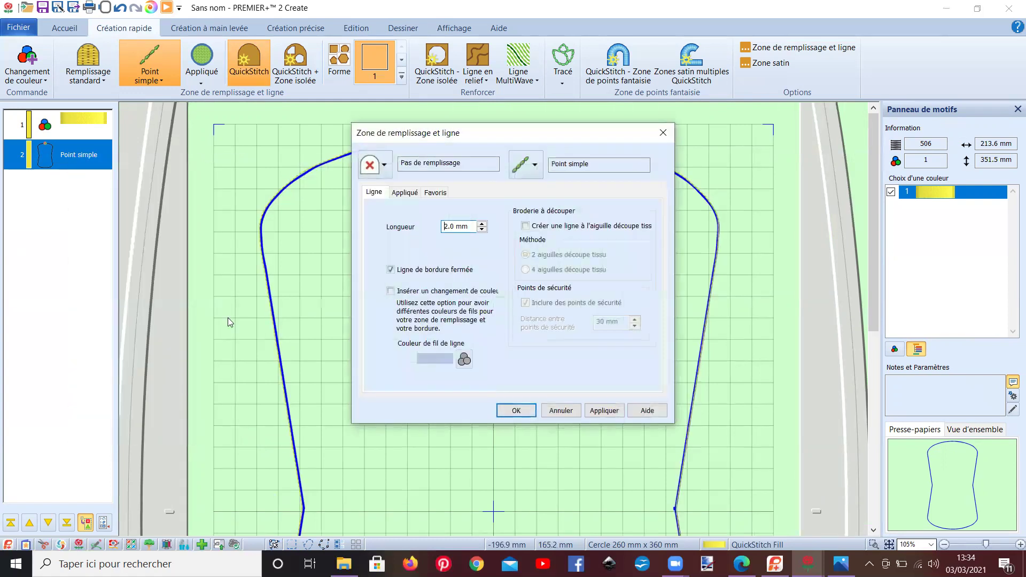
click(407, 192)
click(407, 249)
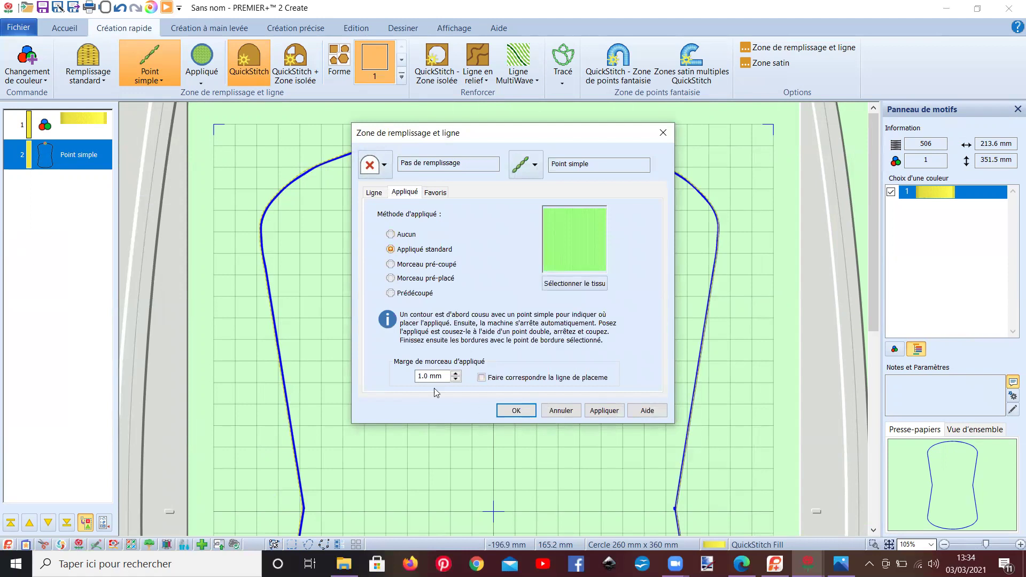
drag(428, 377, 413, 380)
text(0.4)
click(507, 408)
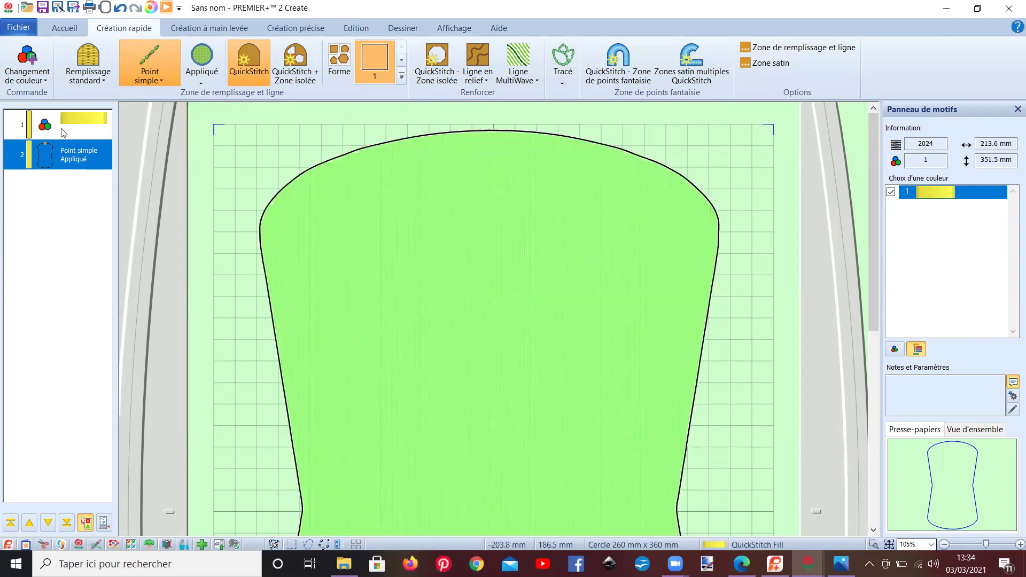
Step: Insert a green colour change after the appliqué outline
right_click(76, 162)
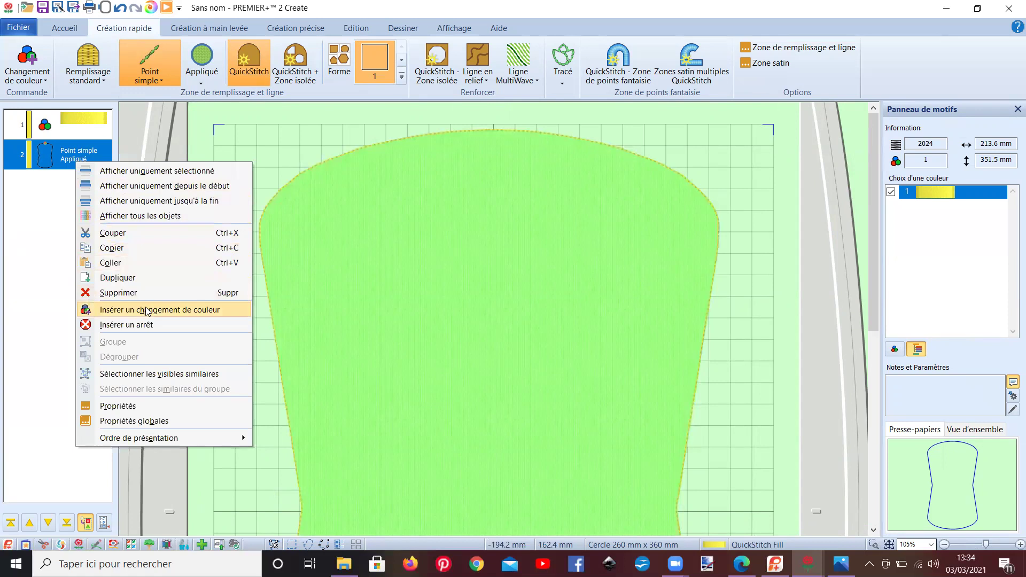
click(147, 310)
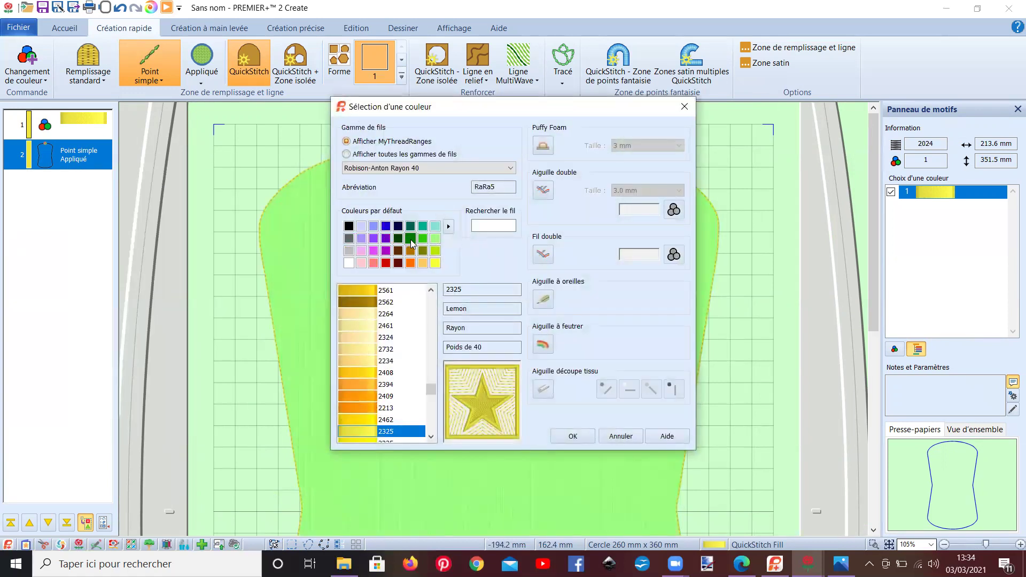
click(422, 238)
click(572, 436)
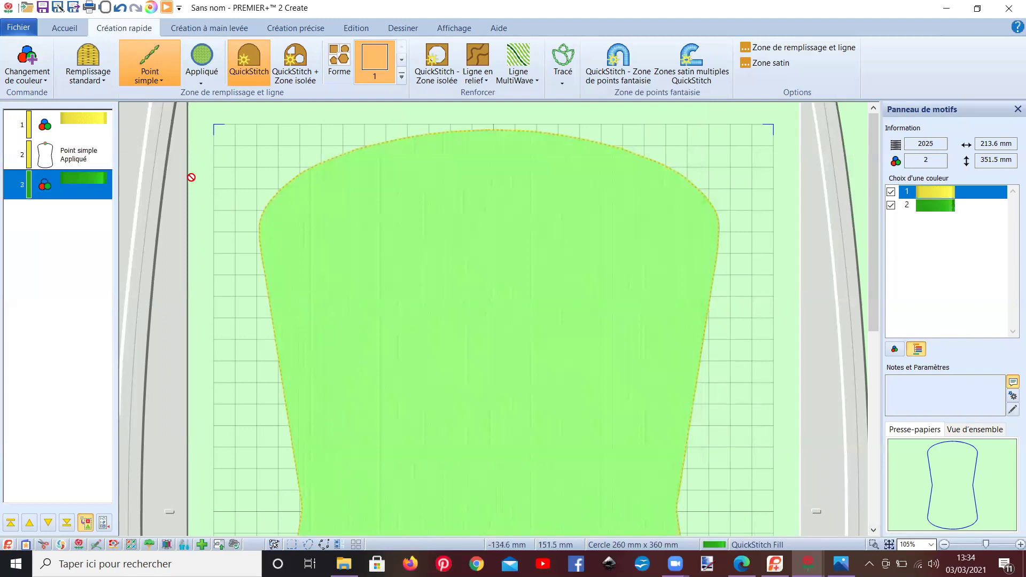
Step: Copy the yellow appliqué outline and paste the copy after the green colour change
click(70, 158)
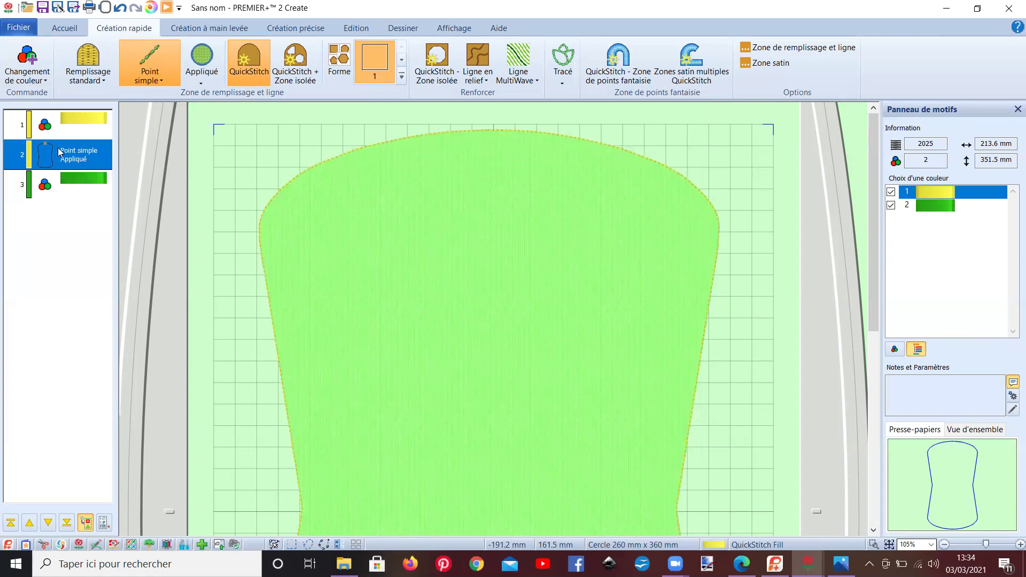
click(61, 27)
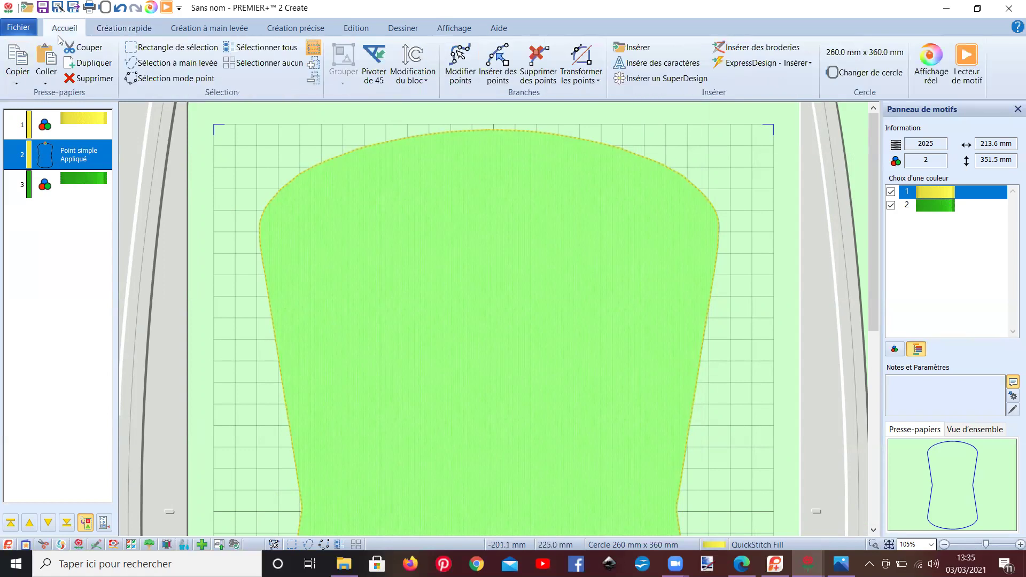
click(46, 67)
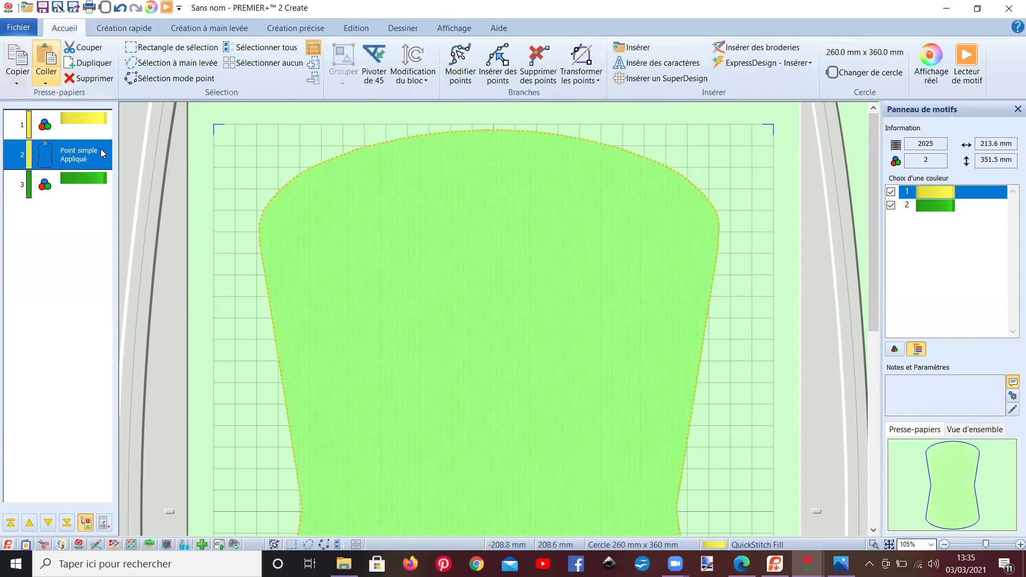
drag(78, 186, 67, 238)
click(64, 211)
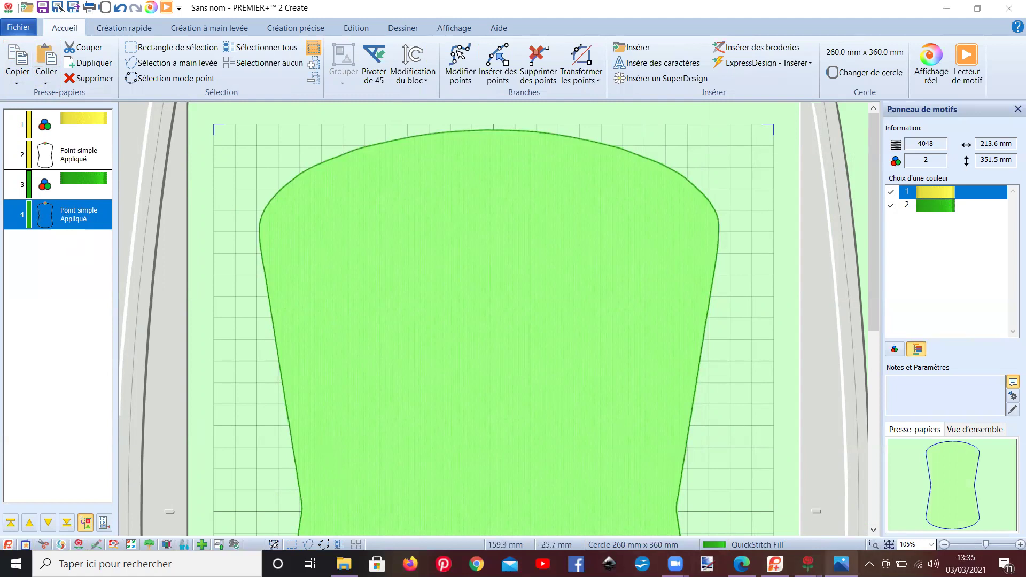
Step: Switch to Photos to examine the finished bag in balotin de chacolat.jpg, and return to the outline design in PREMIER+ 2 Create
click(840, 563)
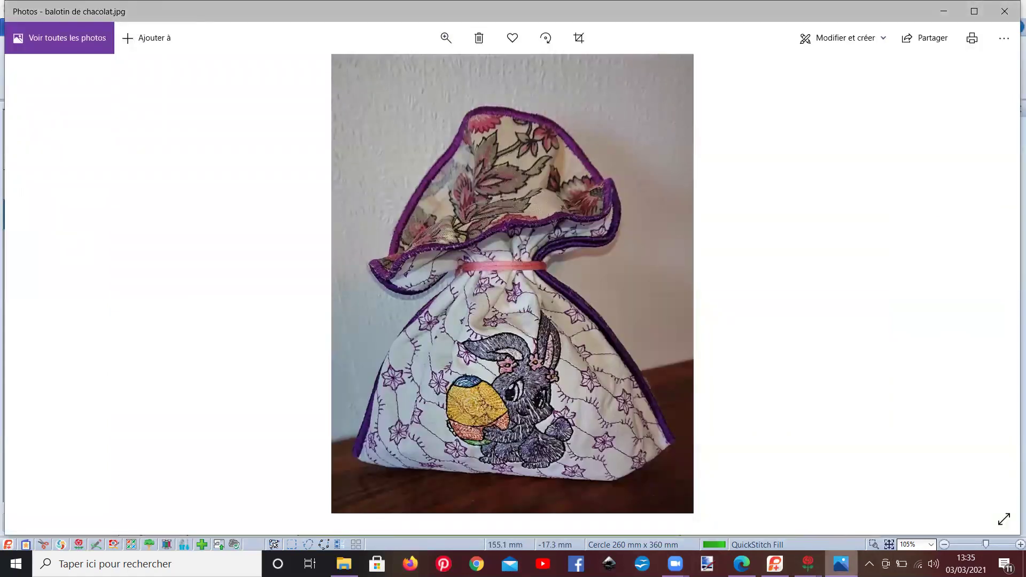
mouse_move(807, 563)
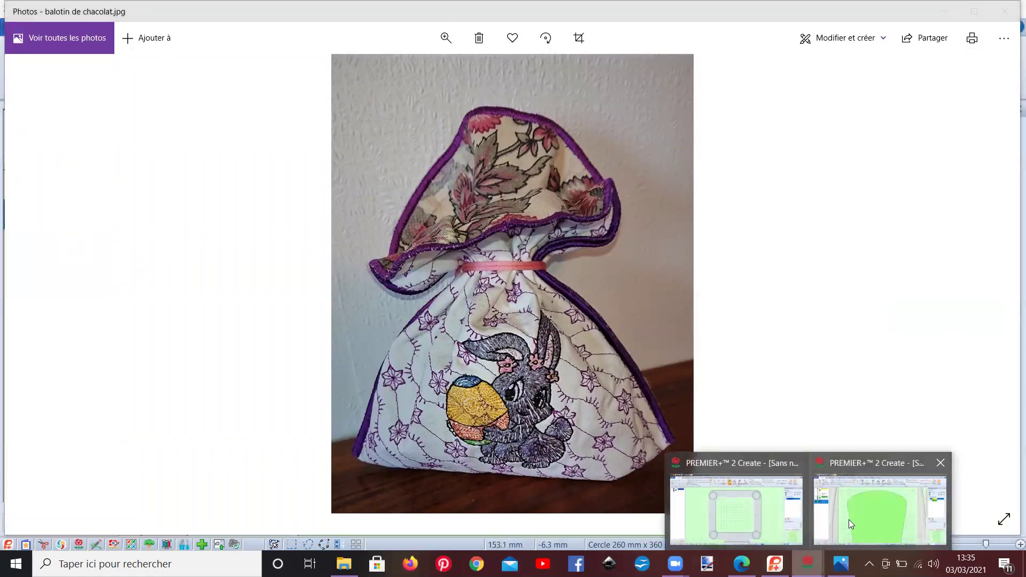
click(848, 519)
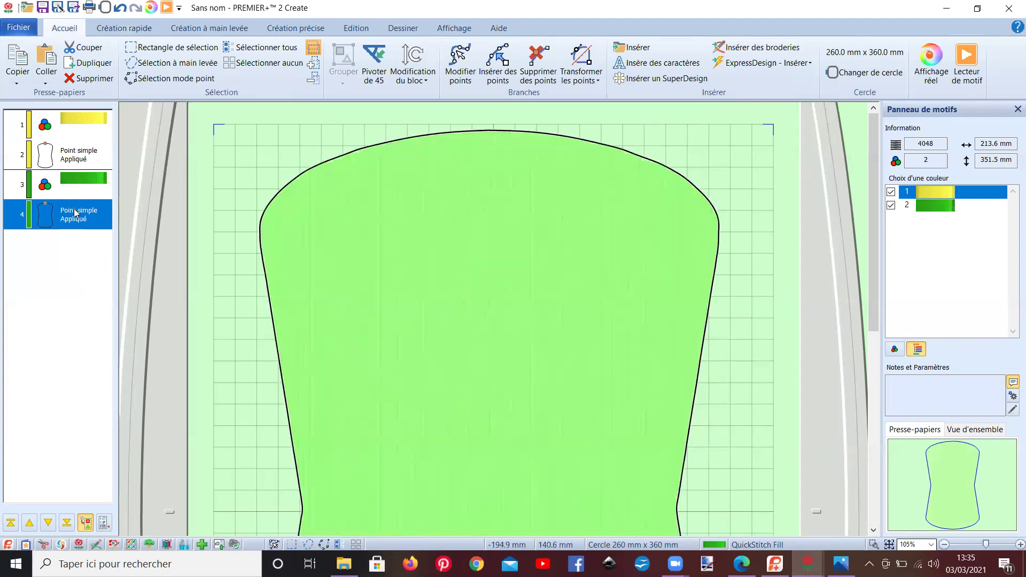
Step: Remove the appliqué method from the green outline copy and give it a motif fill (Remplissage de motif)
right_click(74, 213)
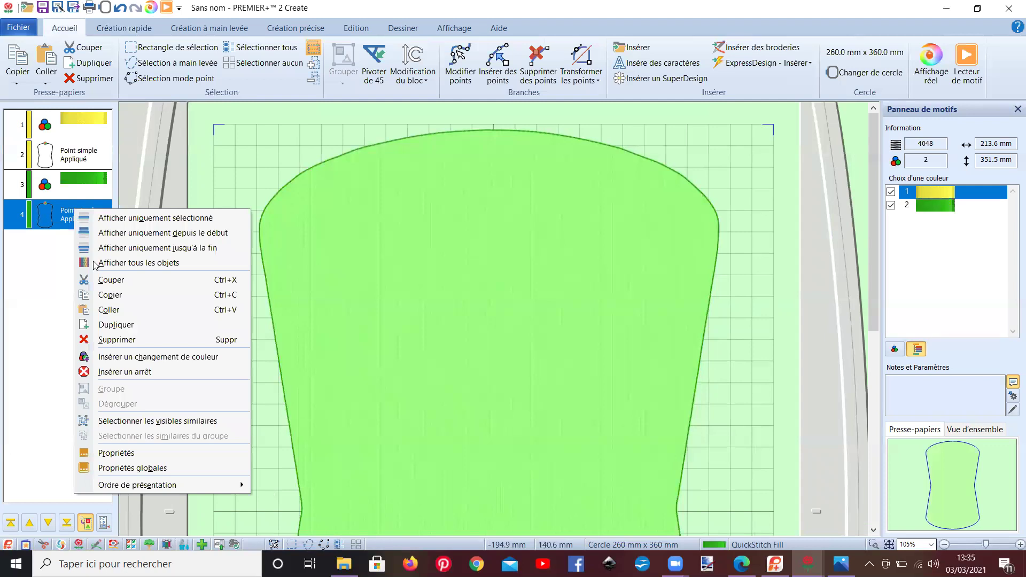
click(134, 452)
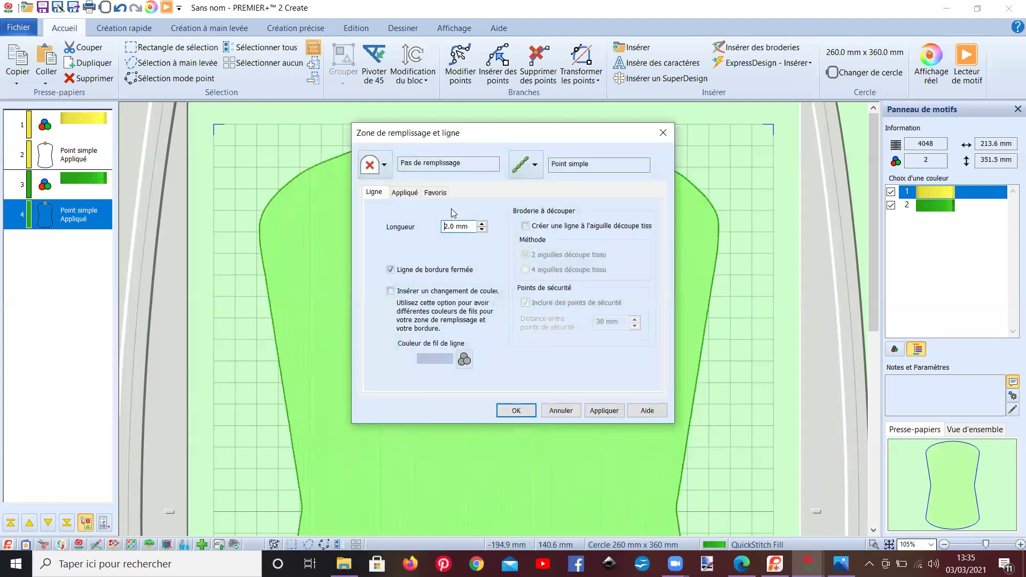
click(407, 193)
click(409, 234)
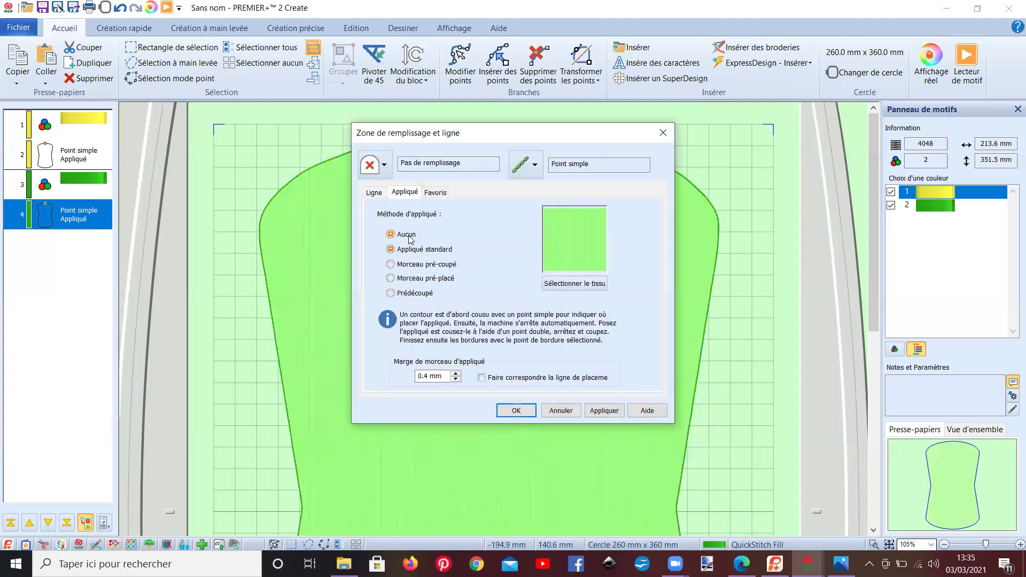
click(384, 166)
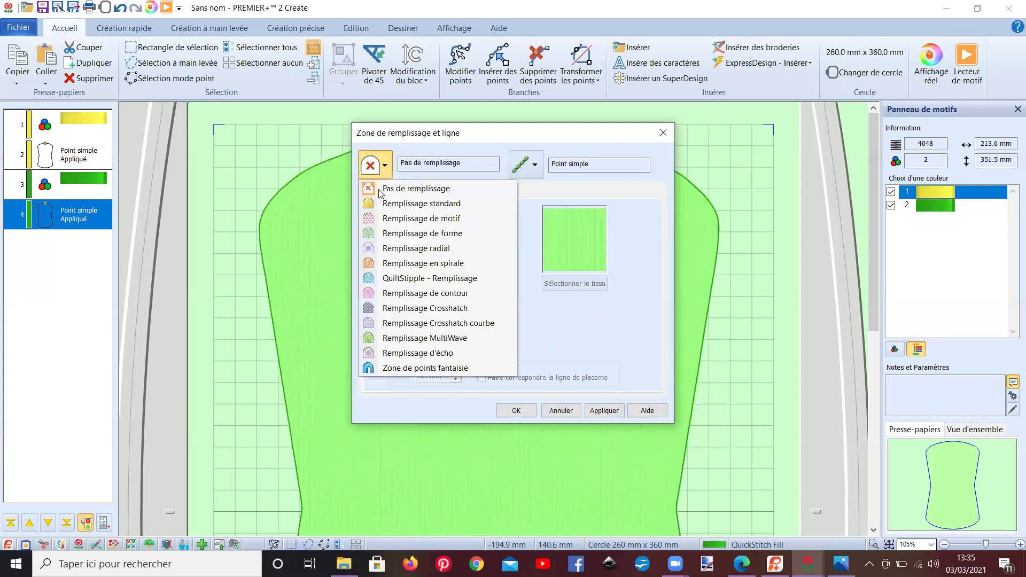
click(392, 219)
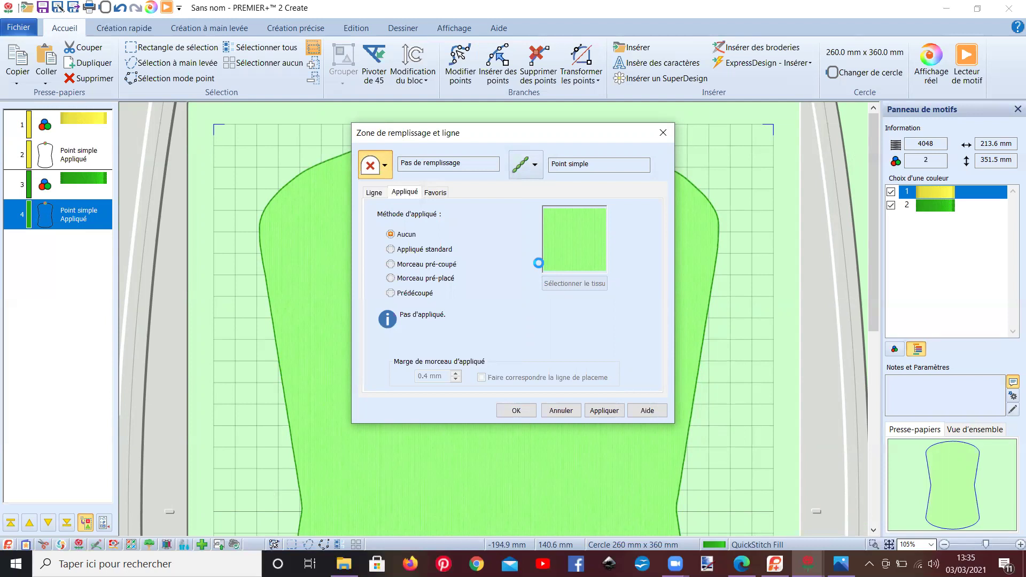
Step: Set motif 1 of the fill to star design 14 from the Geometric 1 category
click(462, 233)
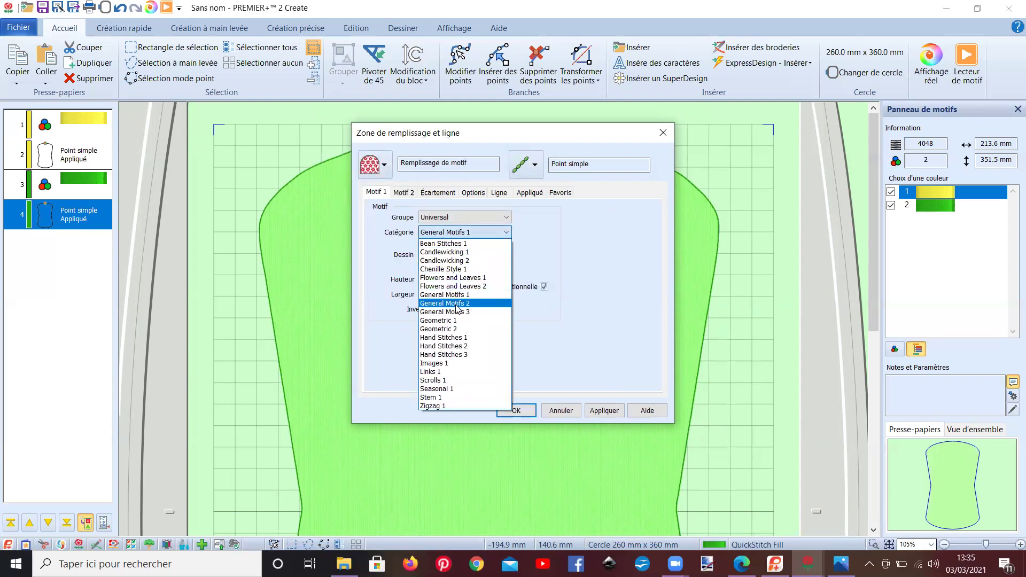
click(452, 321)
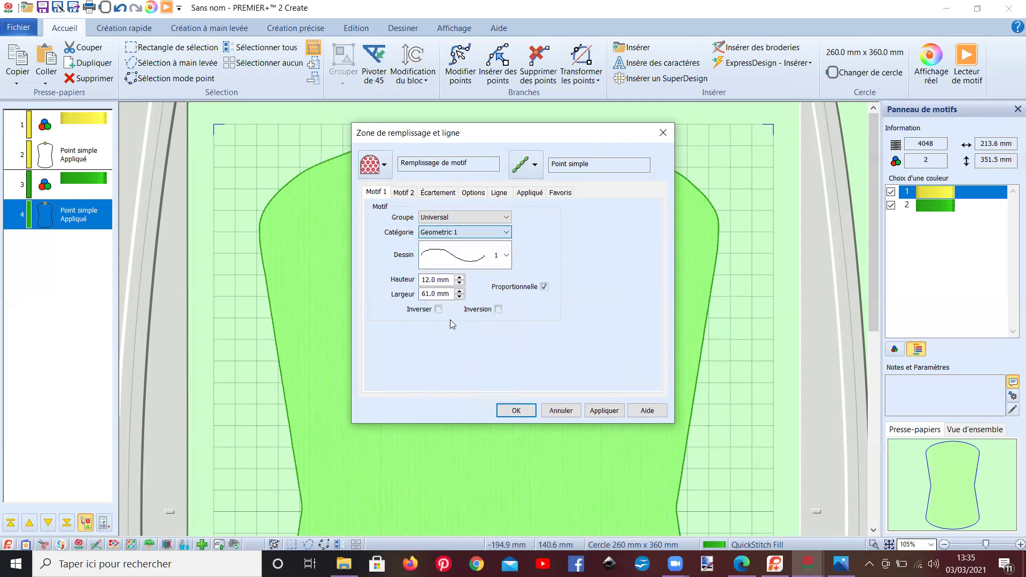
click(507, 256)
scroll(472, 322, down, 2)
scroll(472, 323, down, 3)
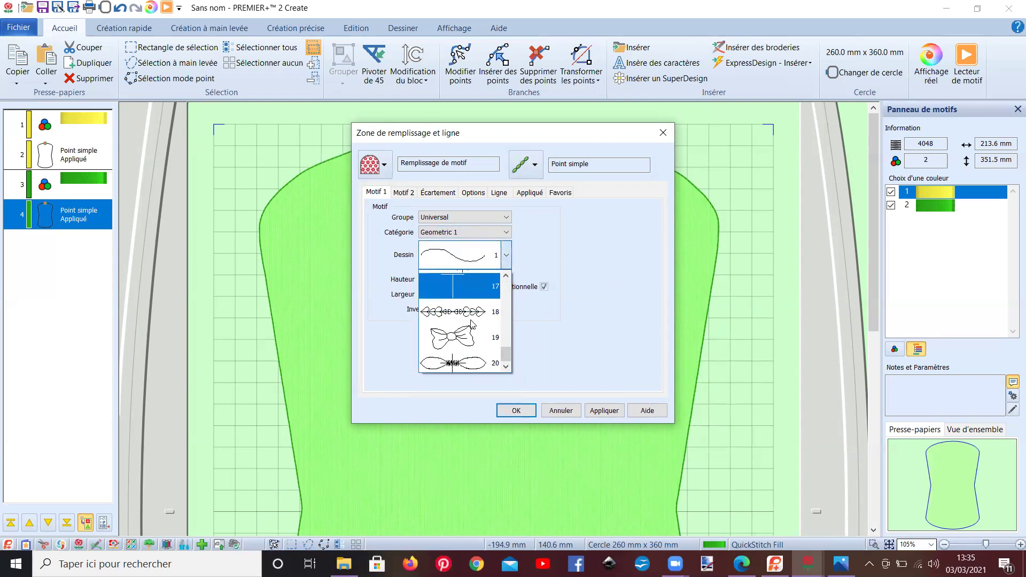
click(458, 316)
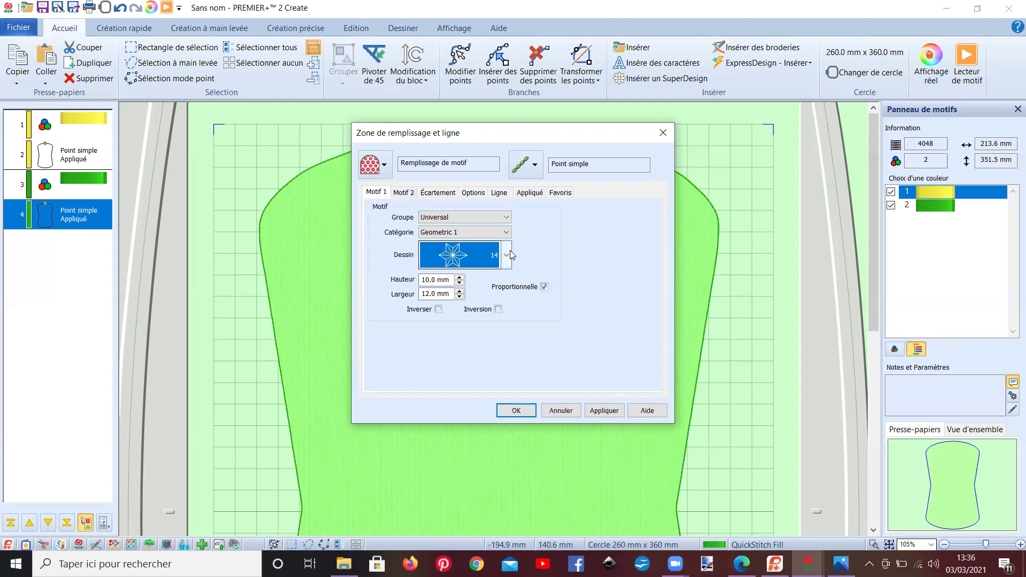
Step: Enable motif 2 for the fill and set it to design 16 from the Geometric 1 category
click(410, 197)
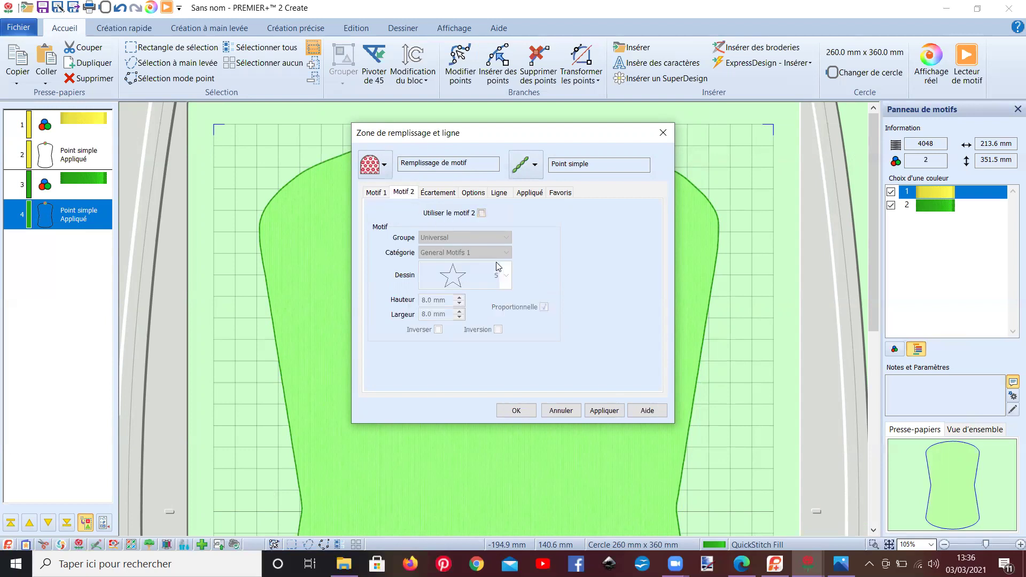
click(481, 214)
click(505, 253)
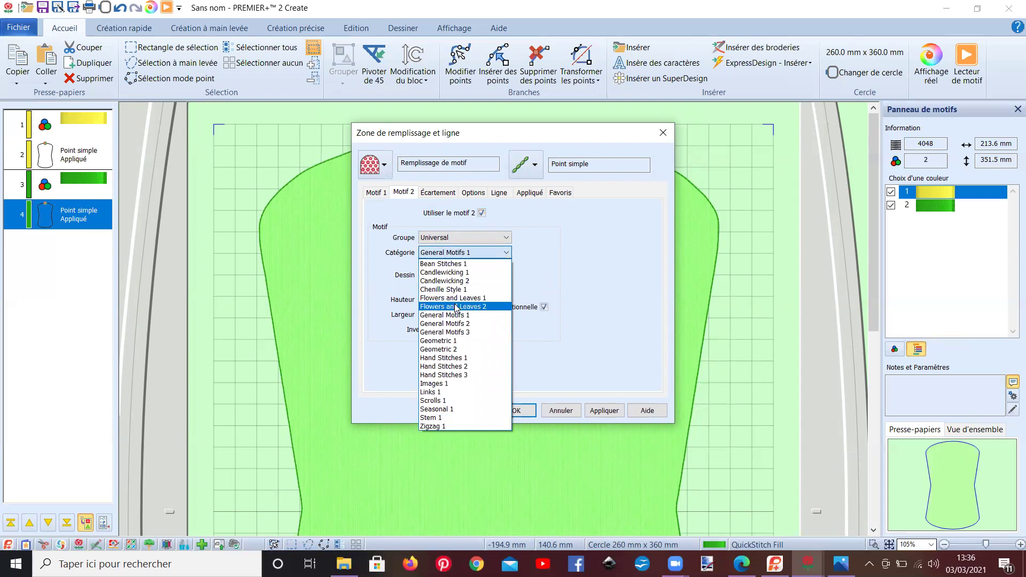
click(448, 342)
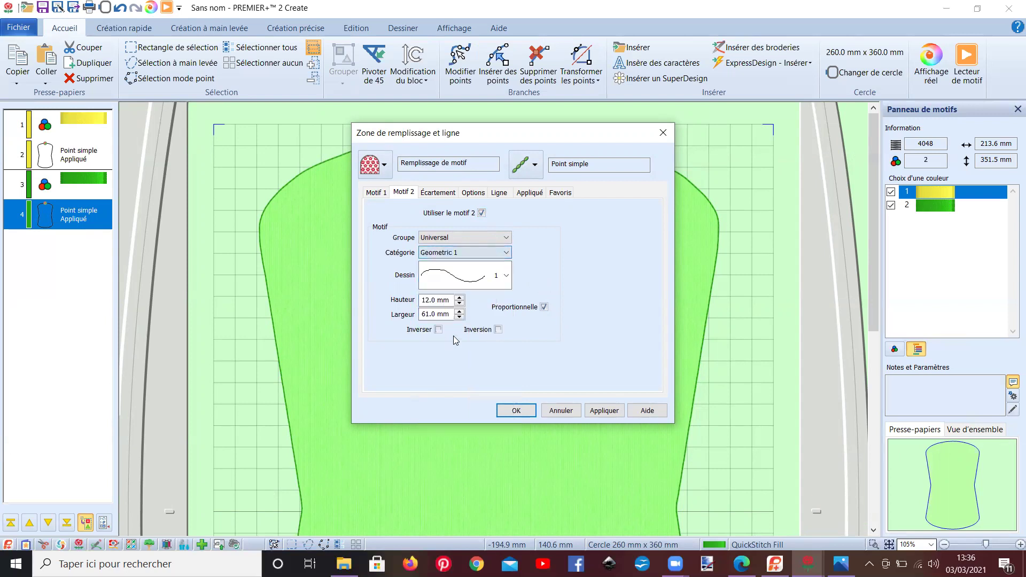
click(500, 283)
scroll(483, 353, down, 5)
scroll(483, 353, up, 3)
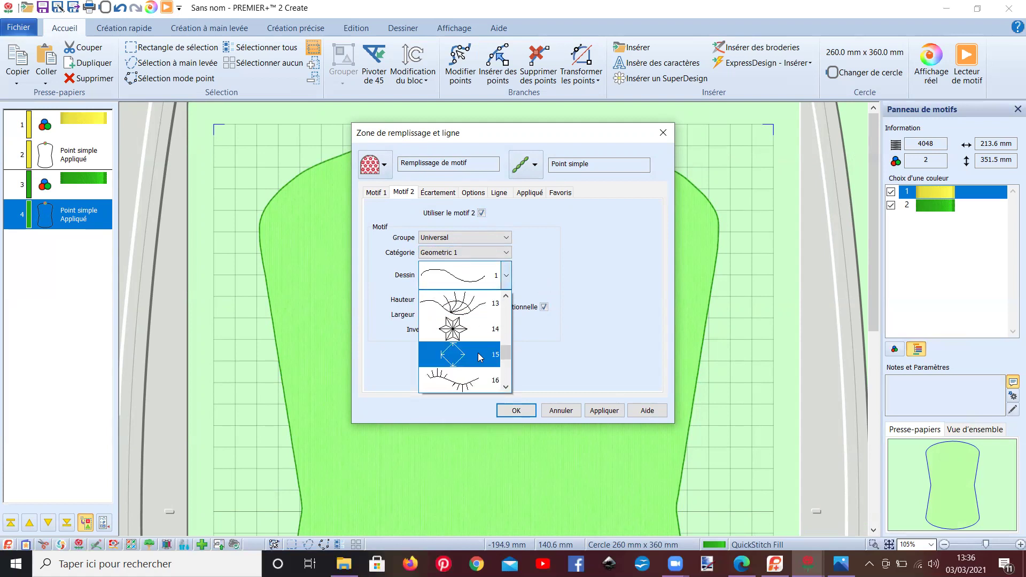
click(480, 381)
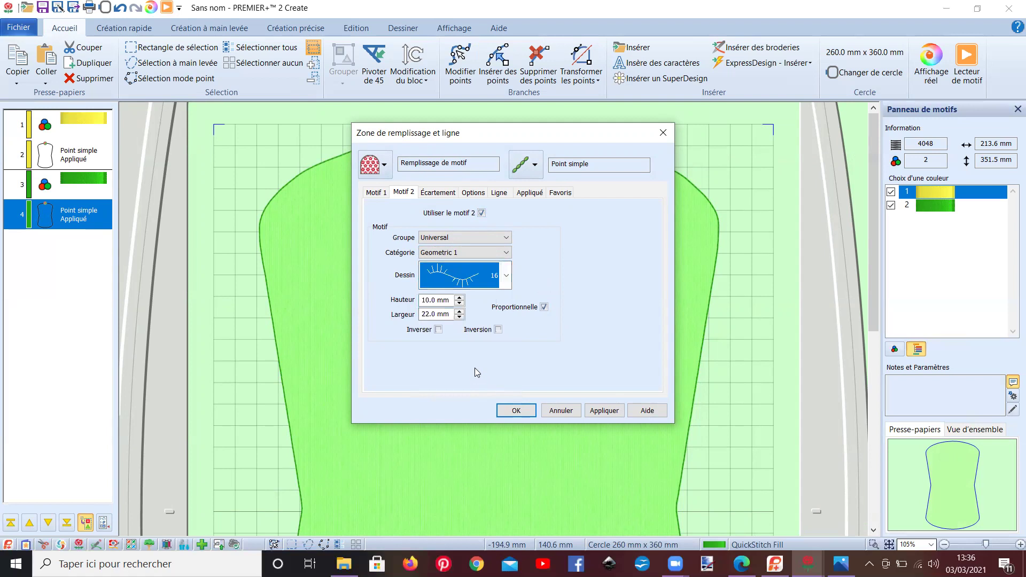
mouse_move(456, 321)
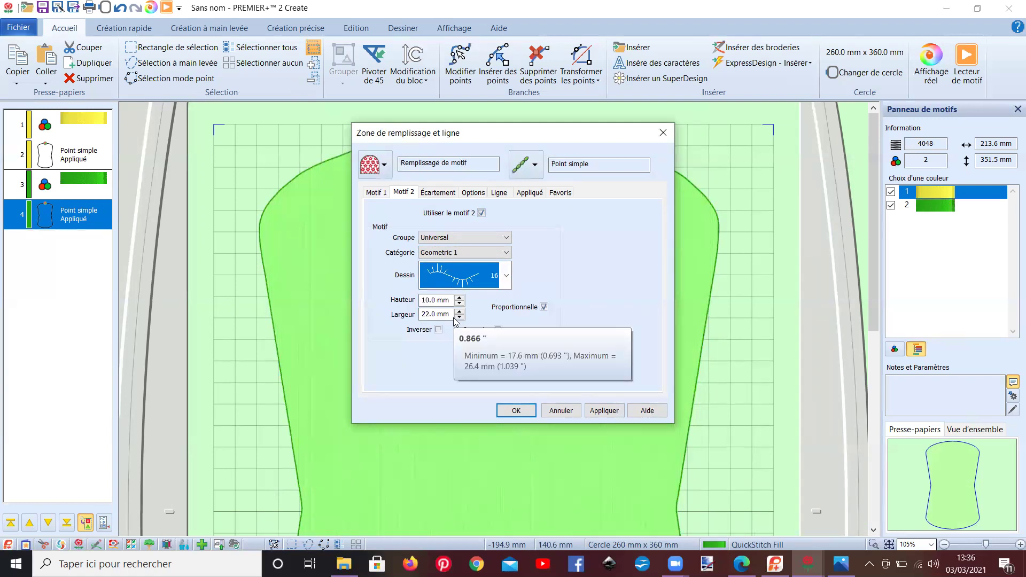
Step: Set the motif fill to 10% horizontal spacing and a 45-degree angle, centre motifs 1 and 2, and apply the fill
click(437, 195)
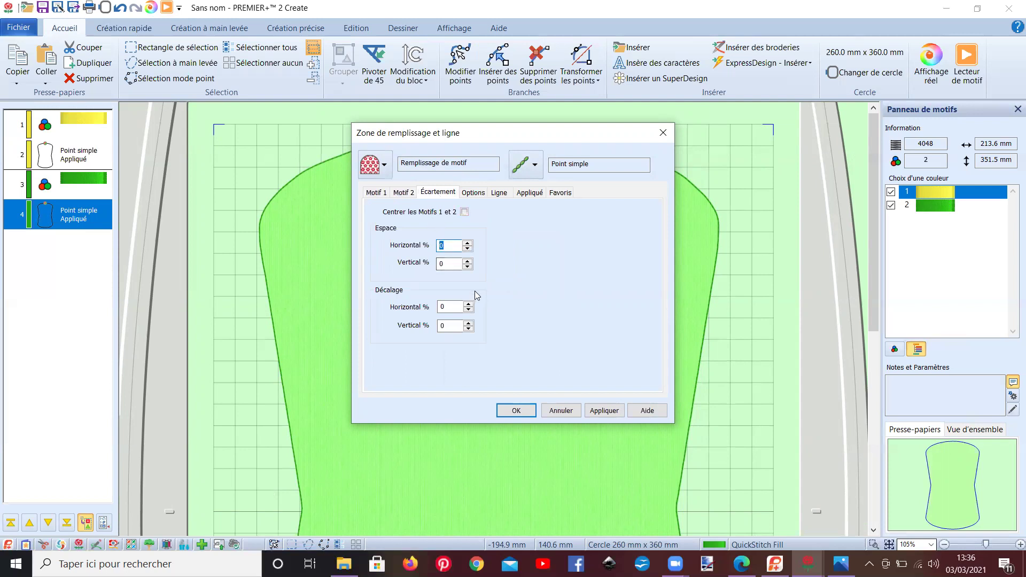
text(10)
click(473, 193)
double_click(390, 247)
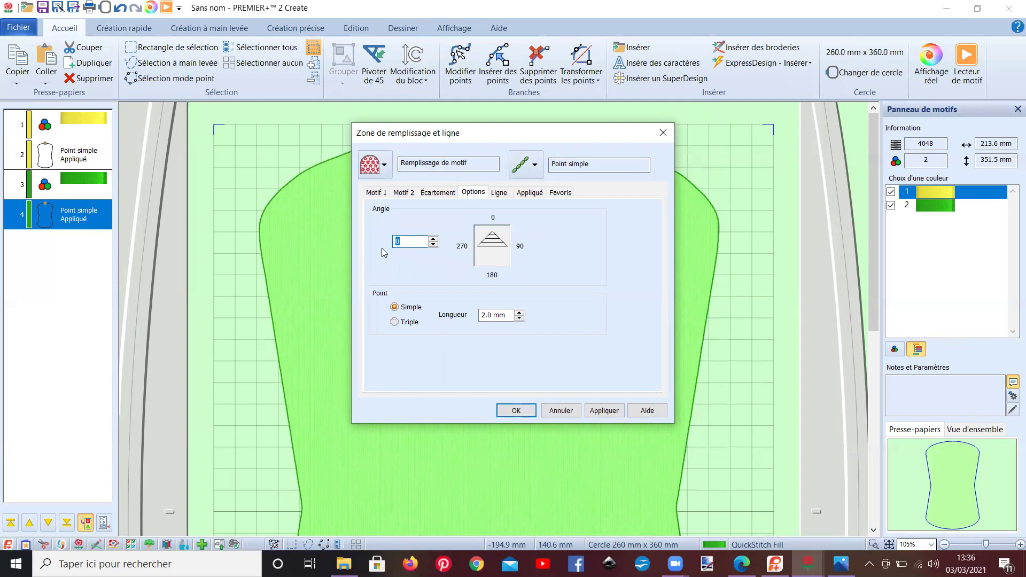
text(45)
click(433, 198)
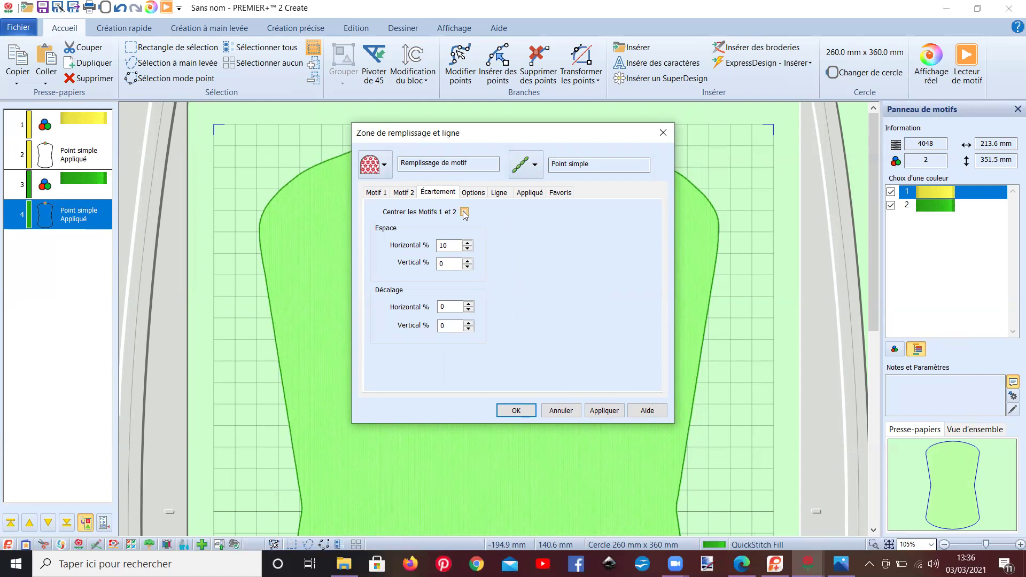
click(465, 212)
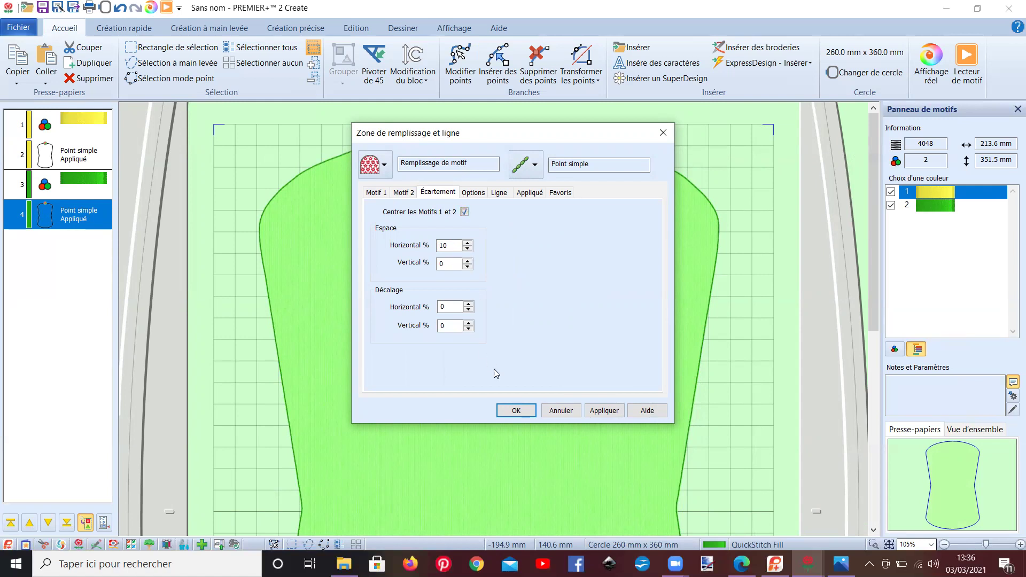
click(515, 410)
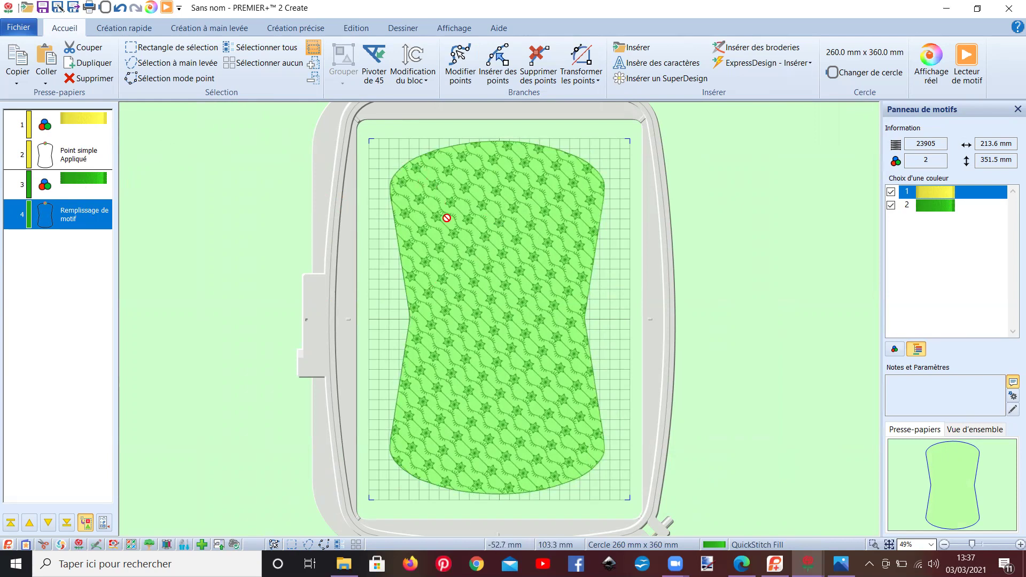
Step: Insert a pink colour change after the green motif fill
click(65, 211)
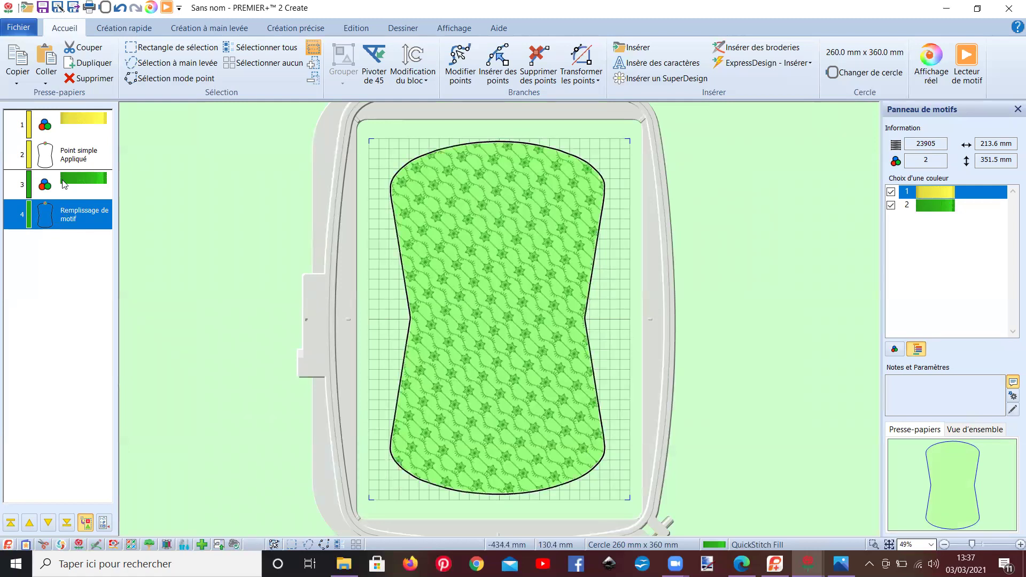
right_click(75, 211)
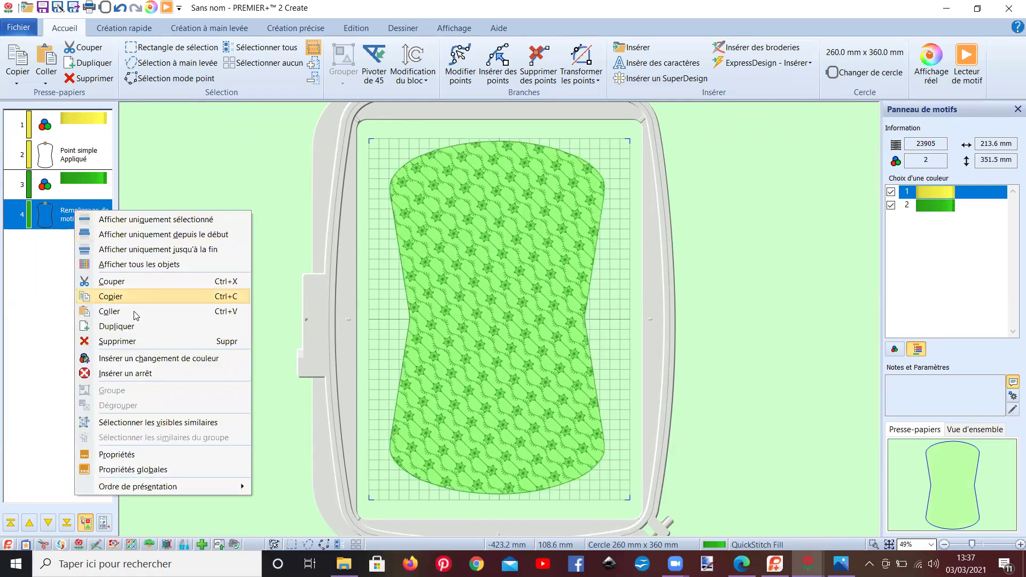
click(148, 363)
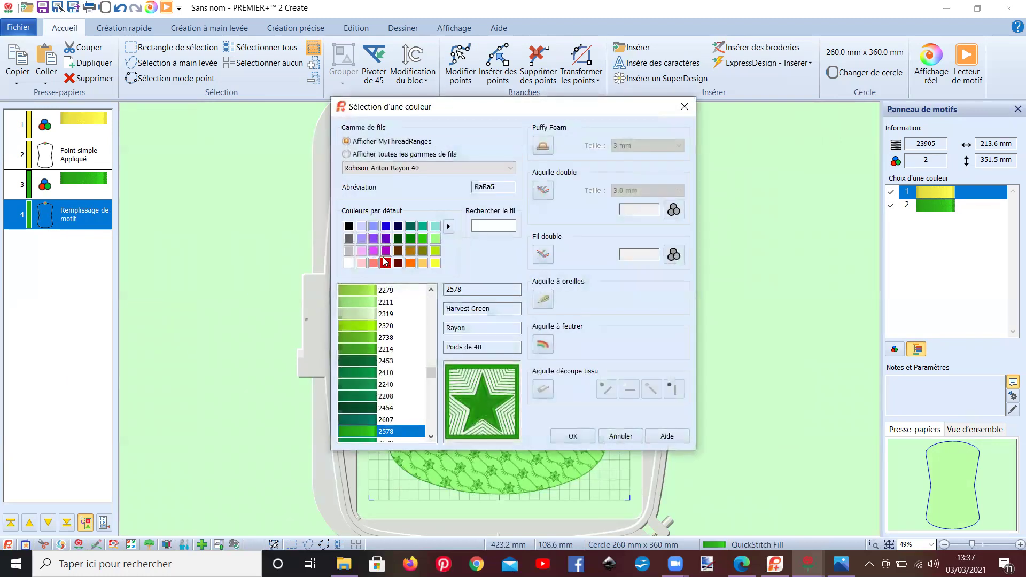
click(376, 251)
click(572, 436)
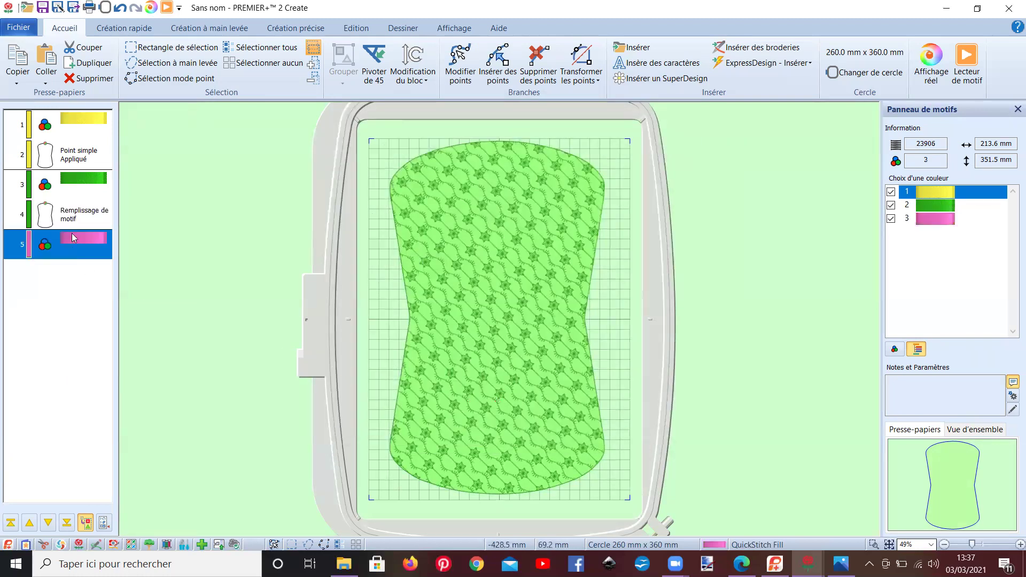
Step: Copy the green motif-filled shape and paste the copy, placing it after the pink colour change
click(75, 224)
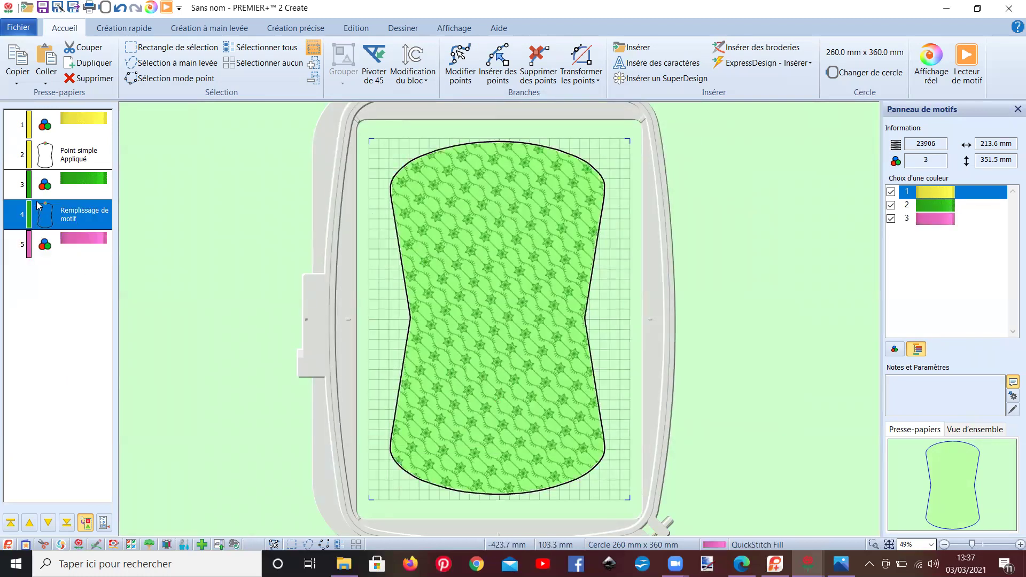
click(19, 60)
click(51, 63)
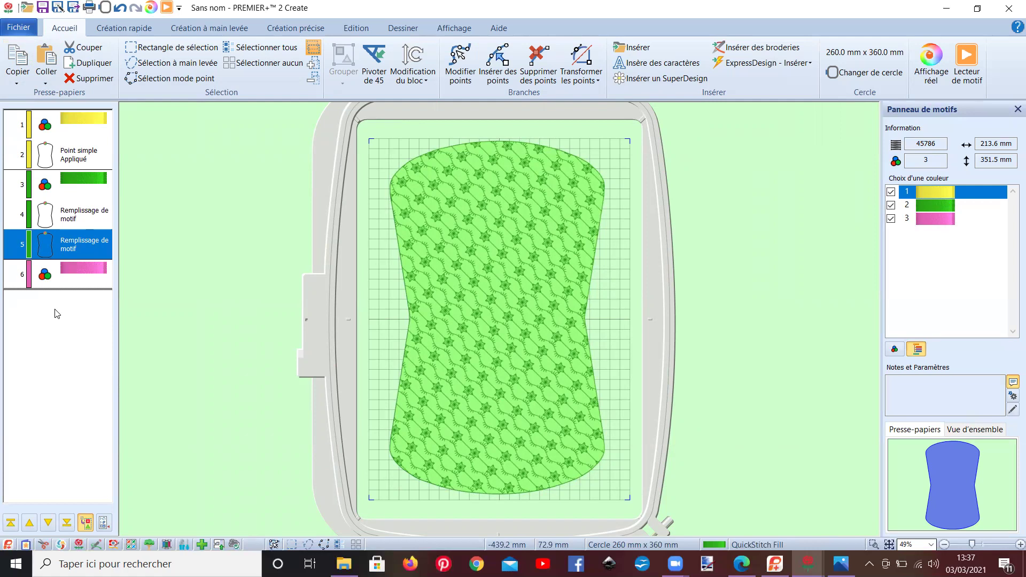
Step: Change the pink copy to no fill with a double-stitch (Point double) outline
right_click(62, 279)
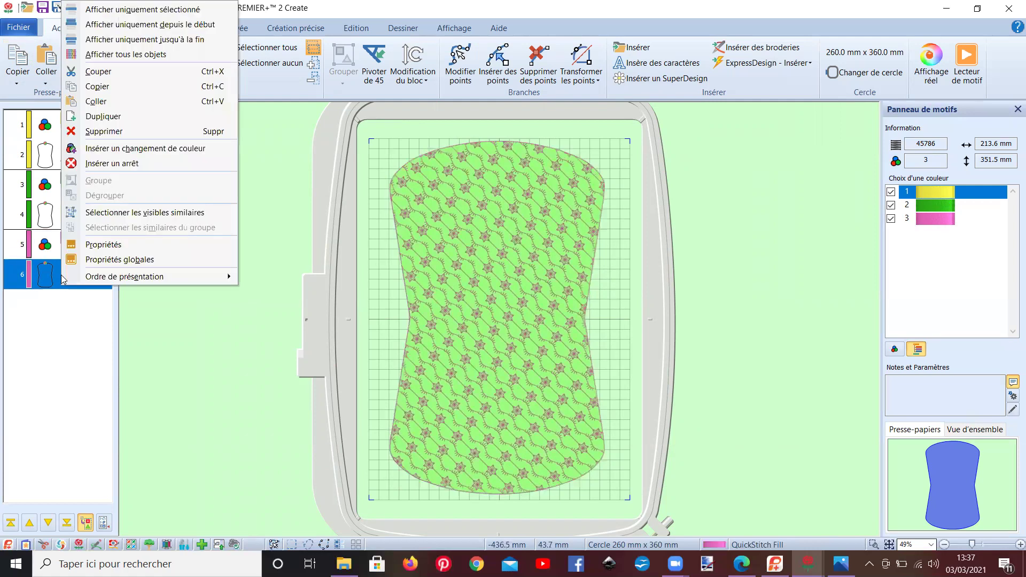
click(97, 247)
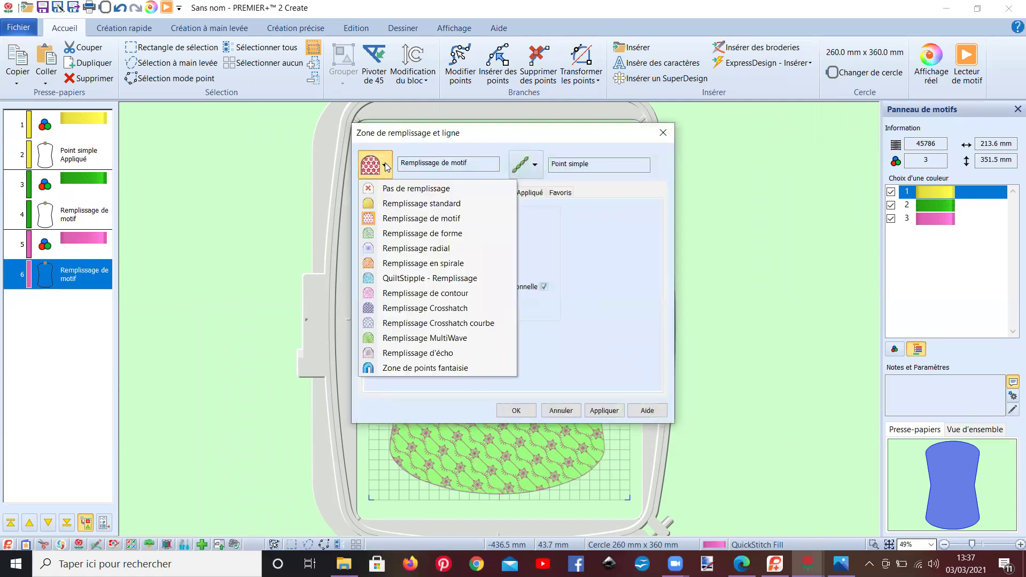
click(385, 165)
click(471, 176)
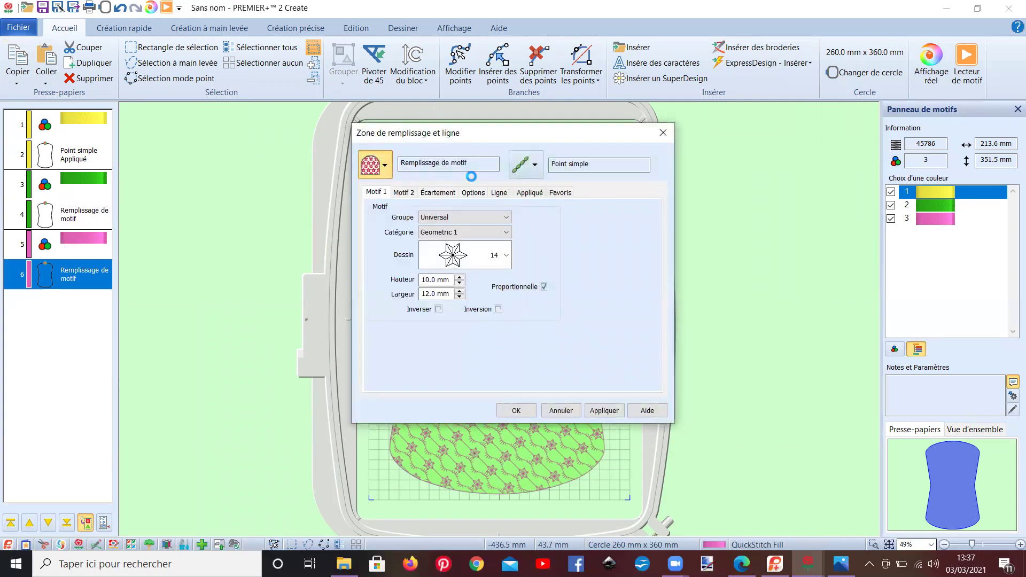
click(536, 170)
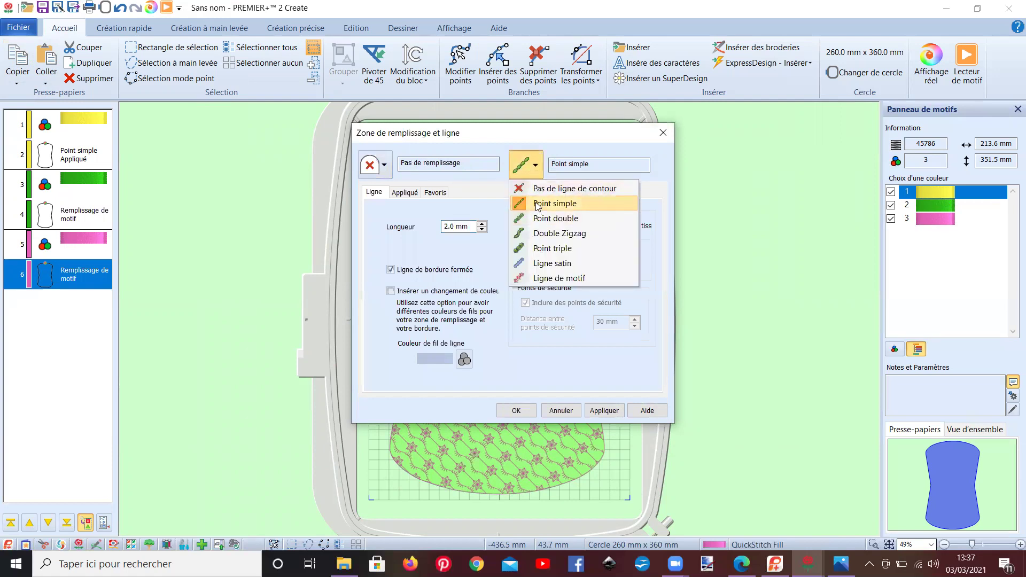
click(534, 219)
click(499, 411)
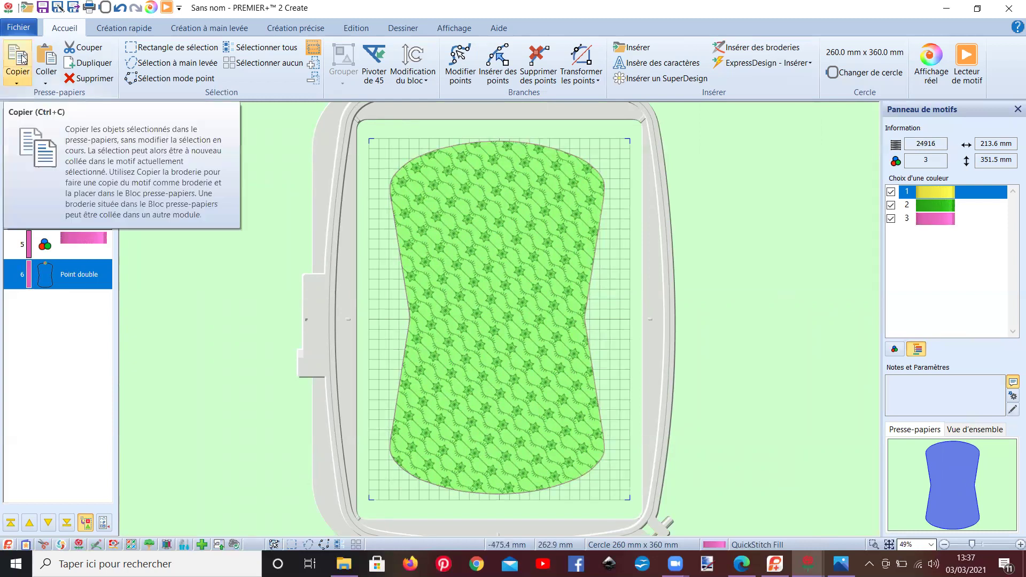
Step: Insert a stop before the pink double-stitch outline with the note "placer le tissu au dos du cadre"
right_click(30, 259)
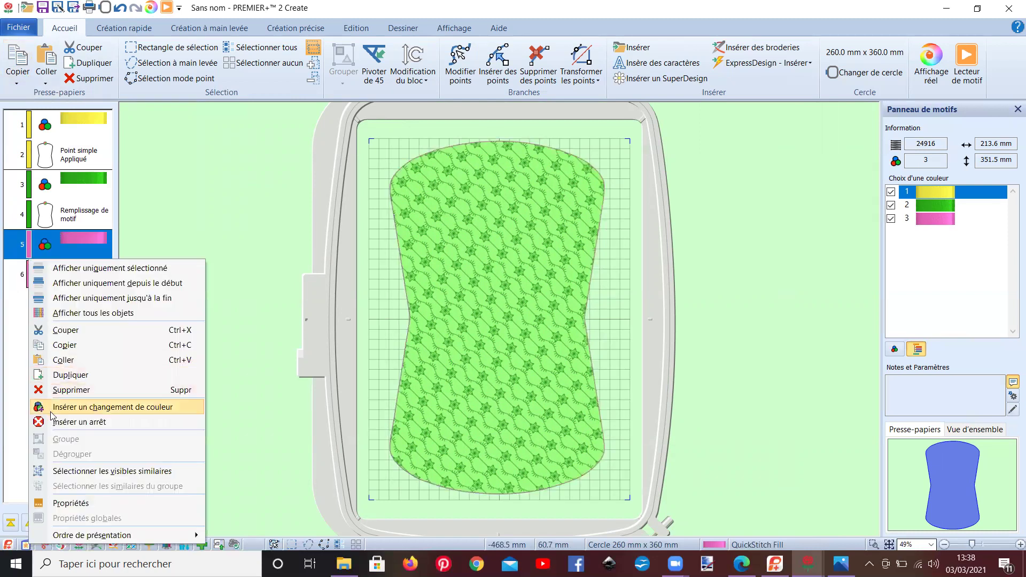
click(56, 425)
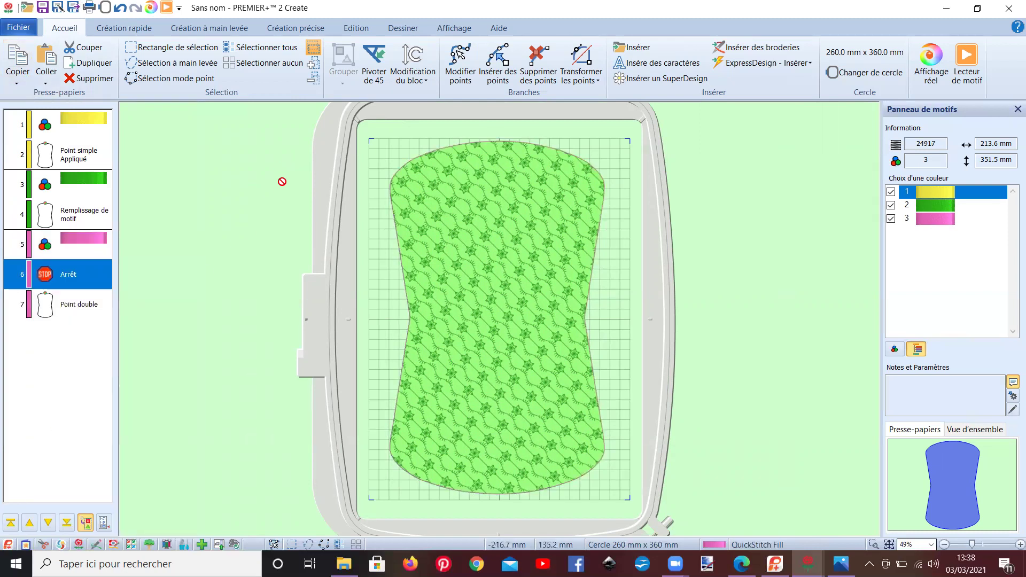
right_click(63, 282)
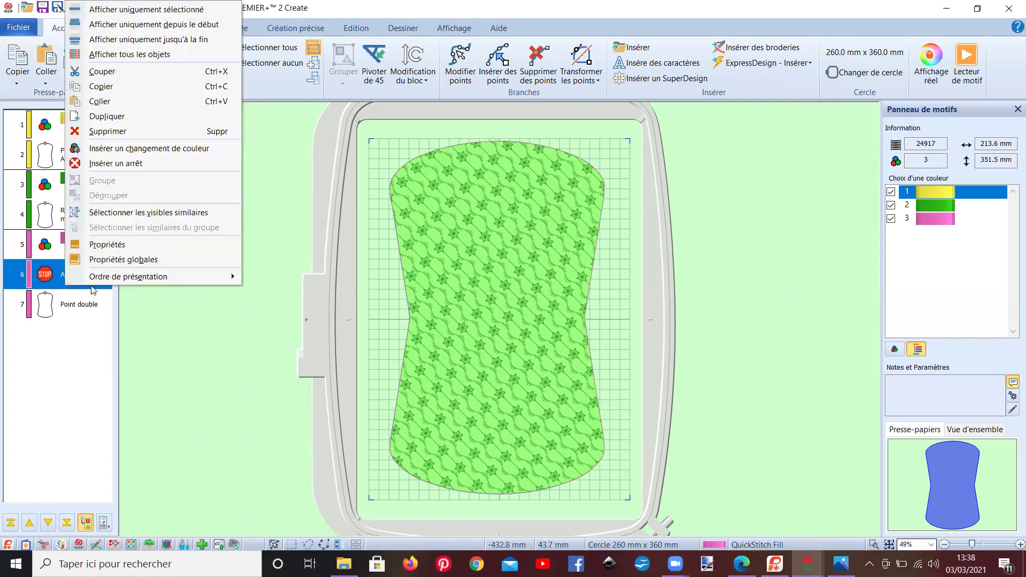
click(107, 244)
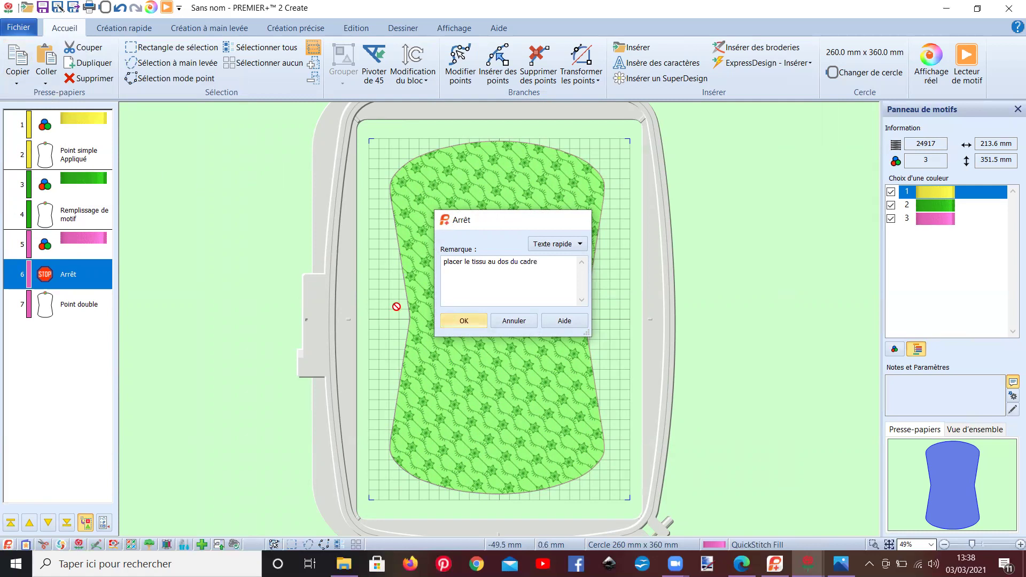
click(454, 319)
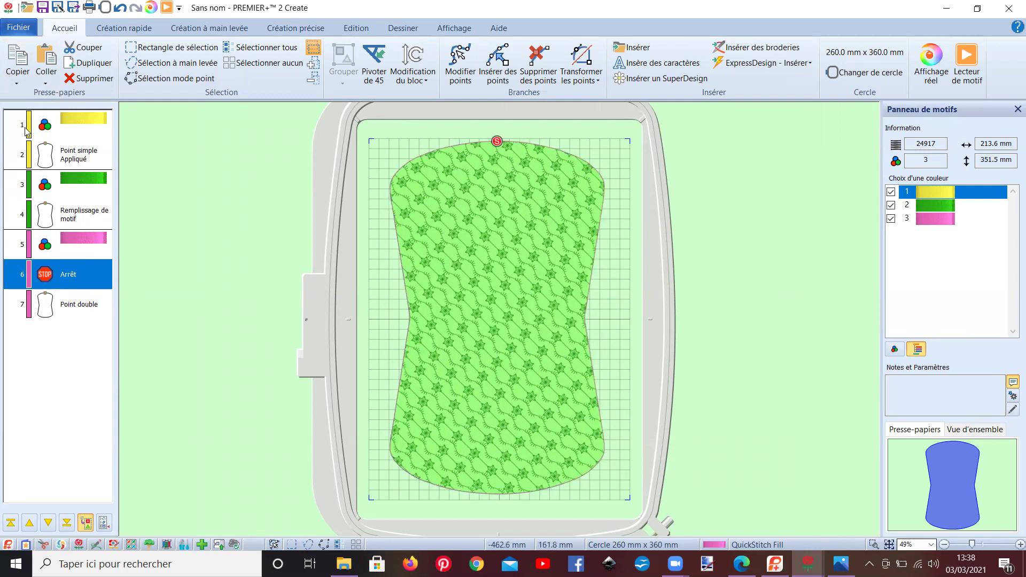
Step: Copy the stop, place the copy after the double-stitch outline, and replace "placer" with "découper" in the copy's note
click(17, 60)
click(44, 63)
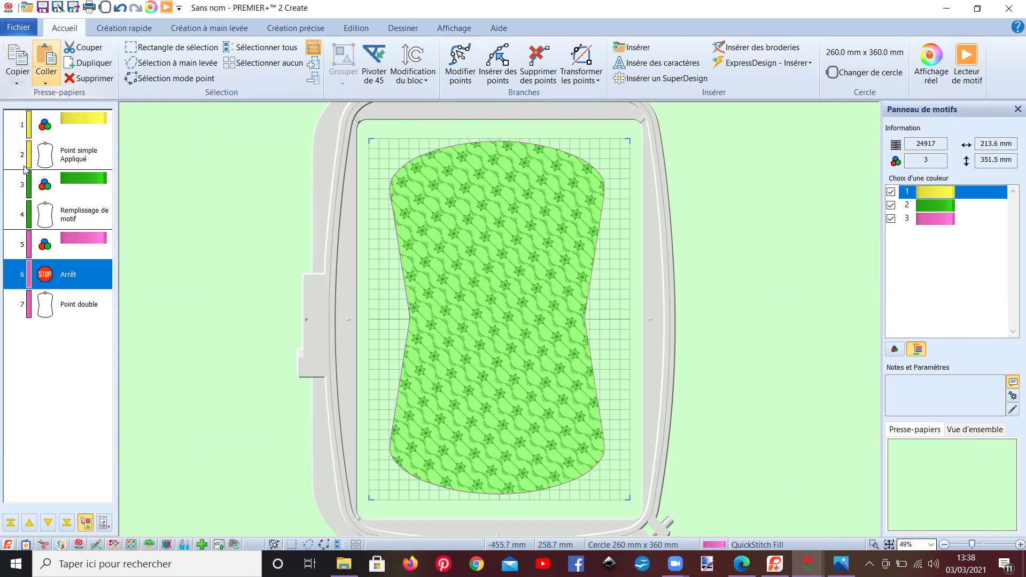
drag(44, 303, 54, 374)
right_click(48, 344)
click(89, 302)
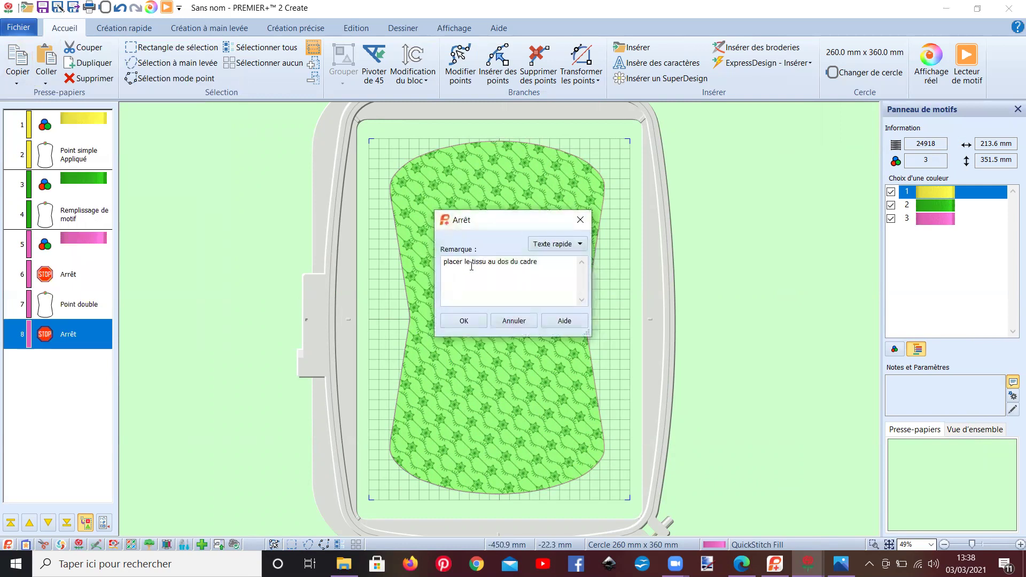
drag(464, 263, 441, 264)
text(découper)
click(448, 323)
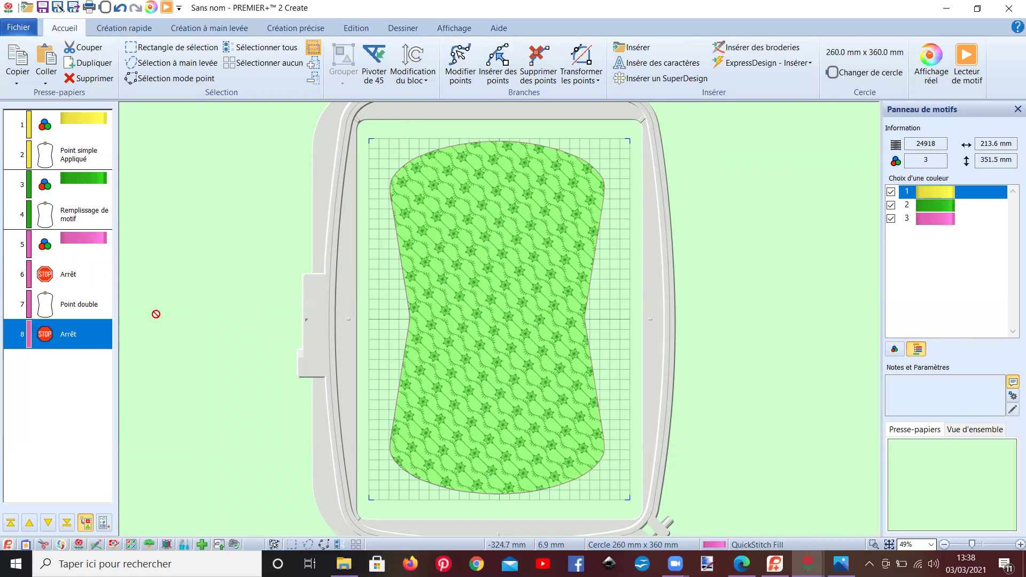
Step: Copy the pink double-stitch outline and paste the copy after the second stop
click(596, 126)
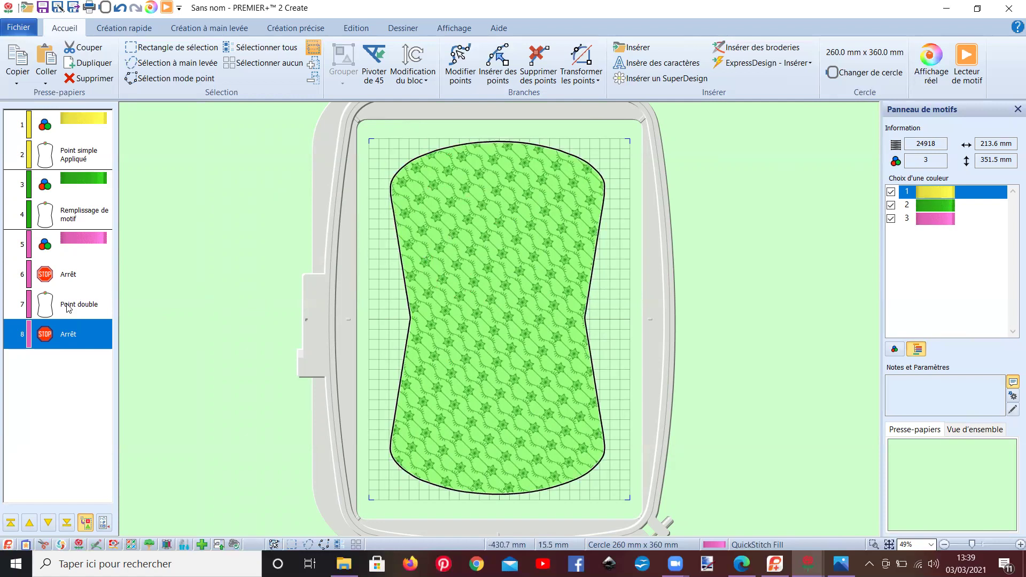
click(69, 308)
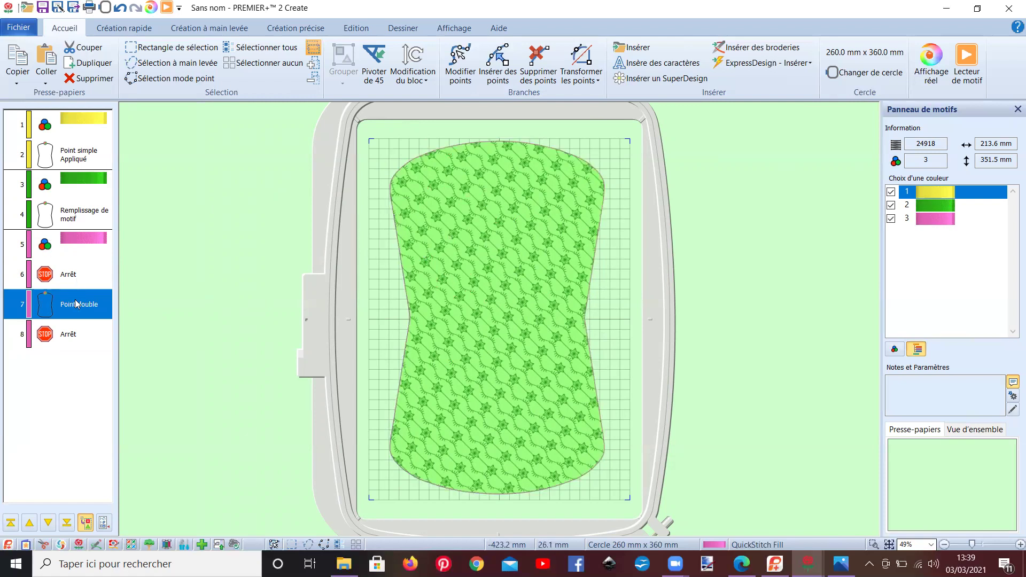
click(21, 58)
click(46, 60)
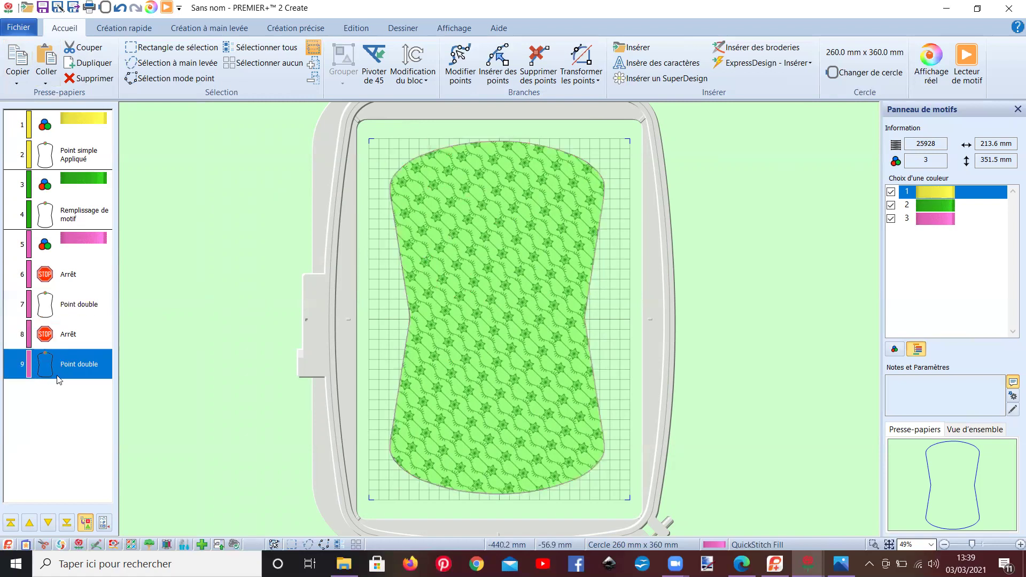
Step: Change the last outline copy from double stitch to a satin line (Ligne satin) 3.5 mm wide
right_click(59, 374)
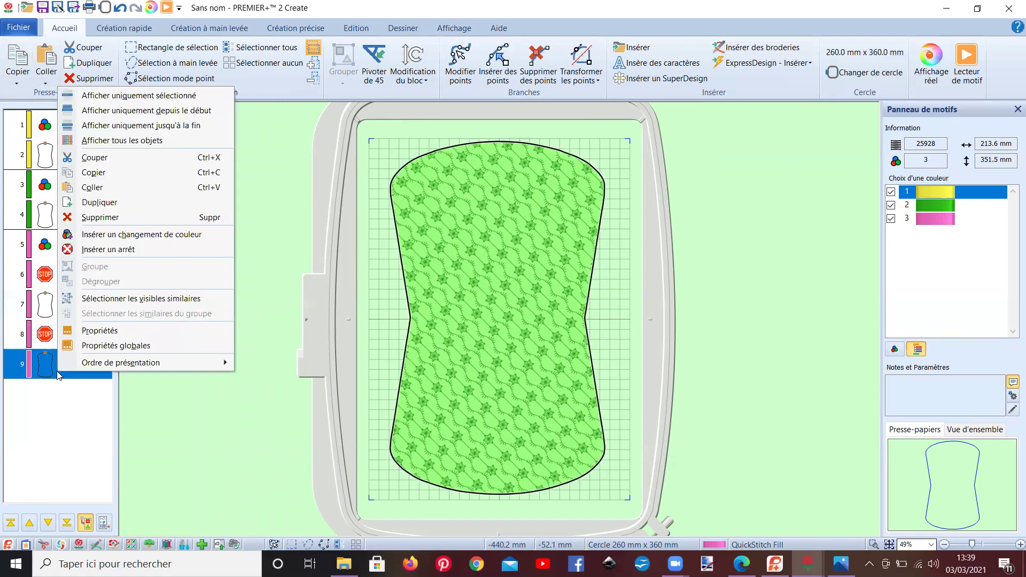
click(97, 332)
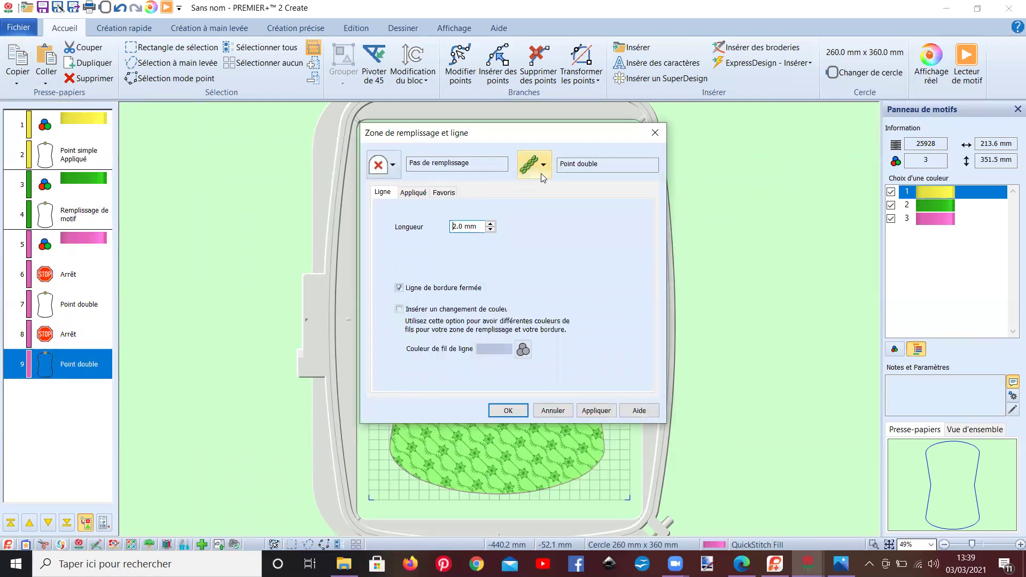
click(543, 177)
click(523, 263)
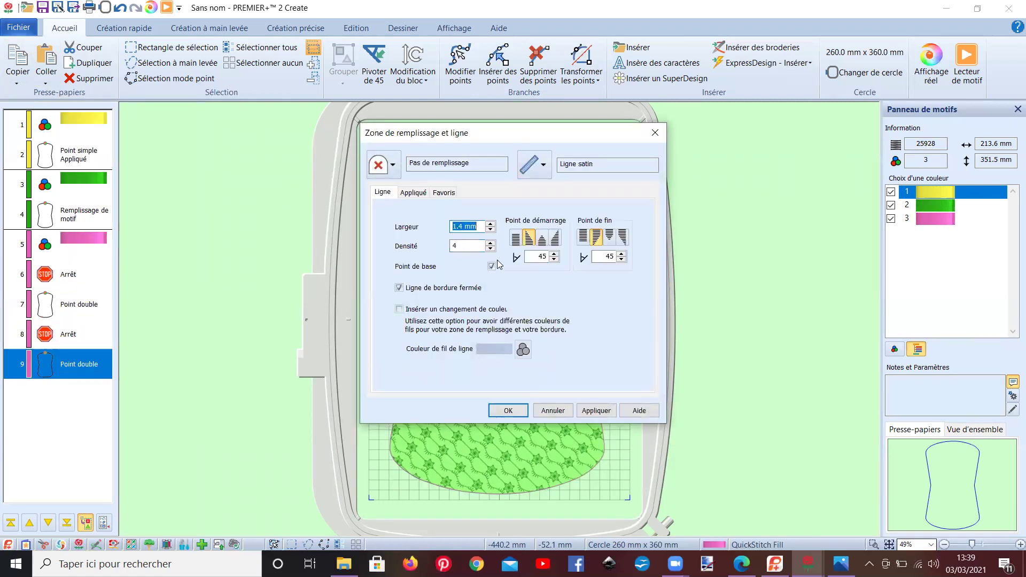
drag(463, 226, 451, 226)
text(3)
drag(415, 132, 702, 122)
click(883, 399)
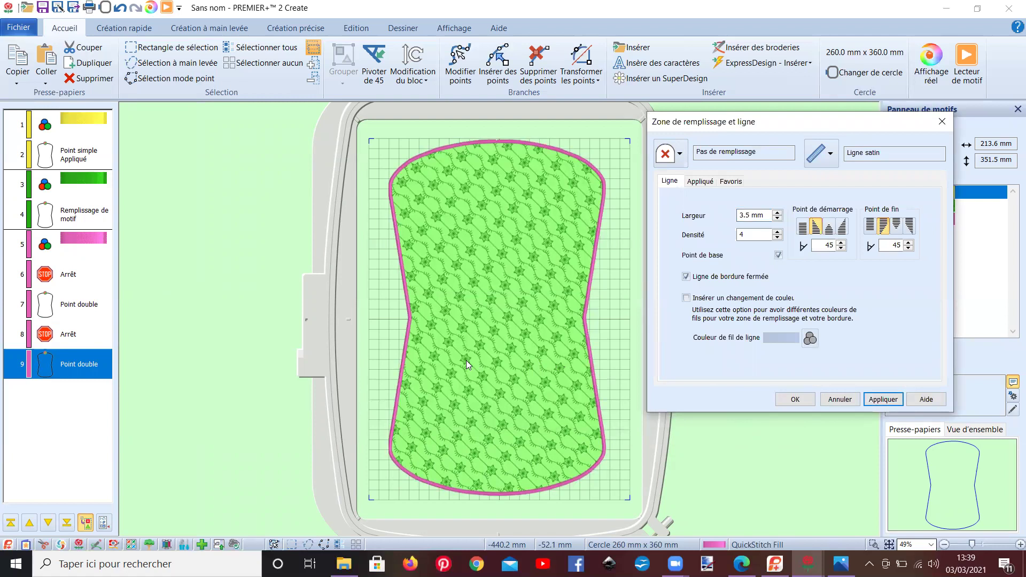
click(794, 399)
Step: Set both the start and end points of the satin outline to the square shape instead of the 45-degree angle
scroll(547, 357, up, 1)
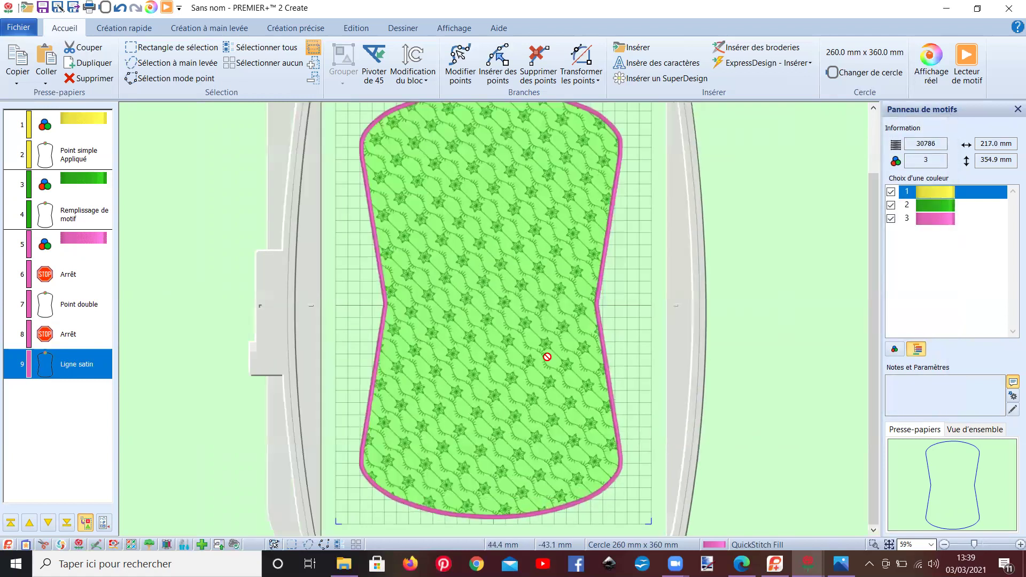
scroll(547, 357, up, 5)
scroll(545, 355, up, 10)
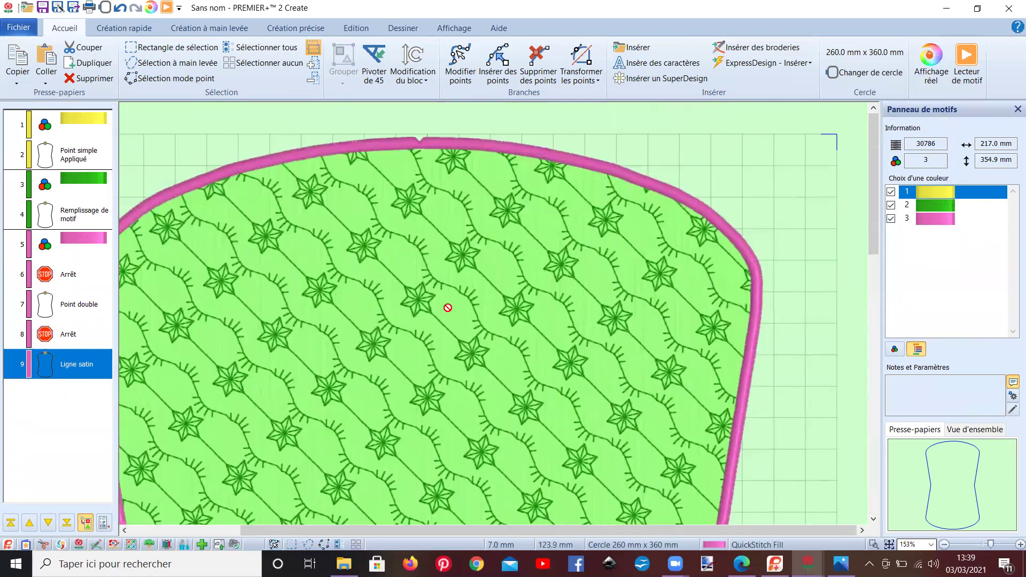
right_click(76, 367)
click(135, 326)
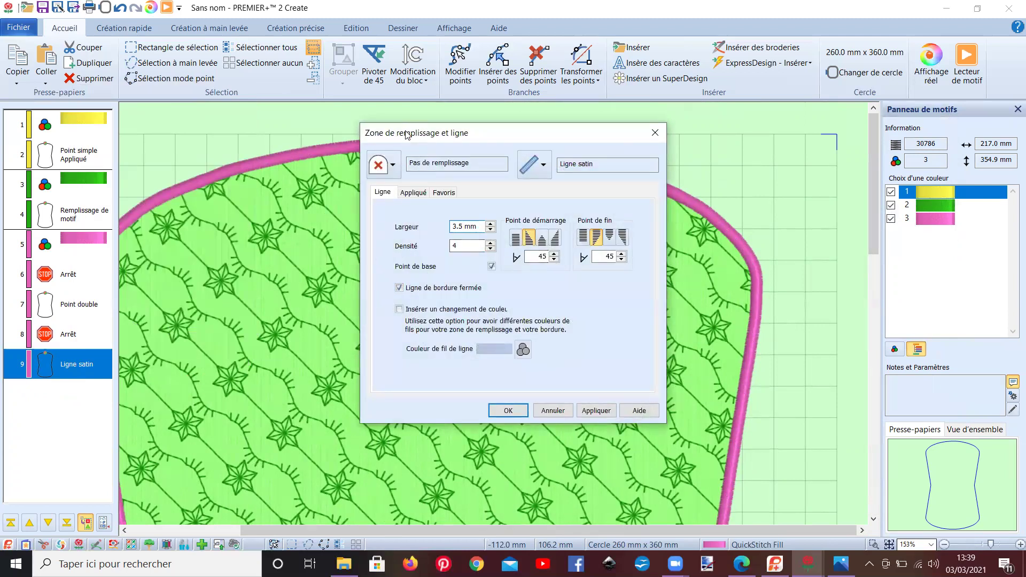
drag(406, 134, 789, 119)
click(899, 223)
click(965, 221)
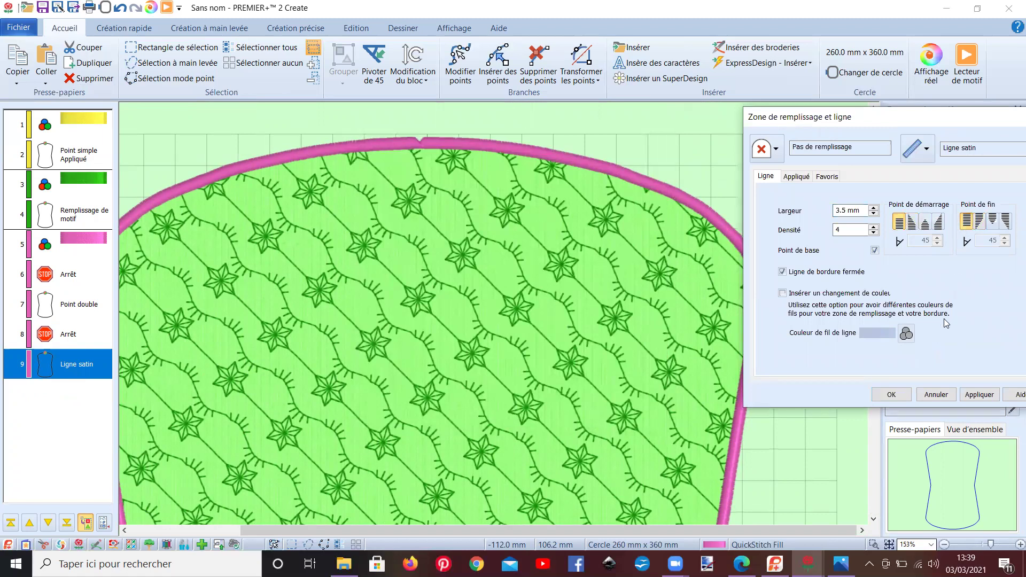
click(973, 398)
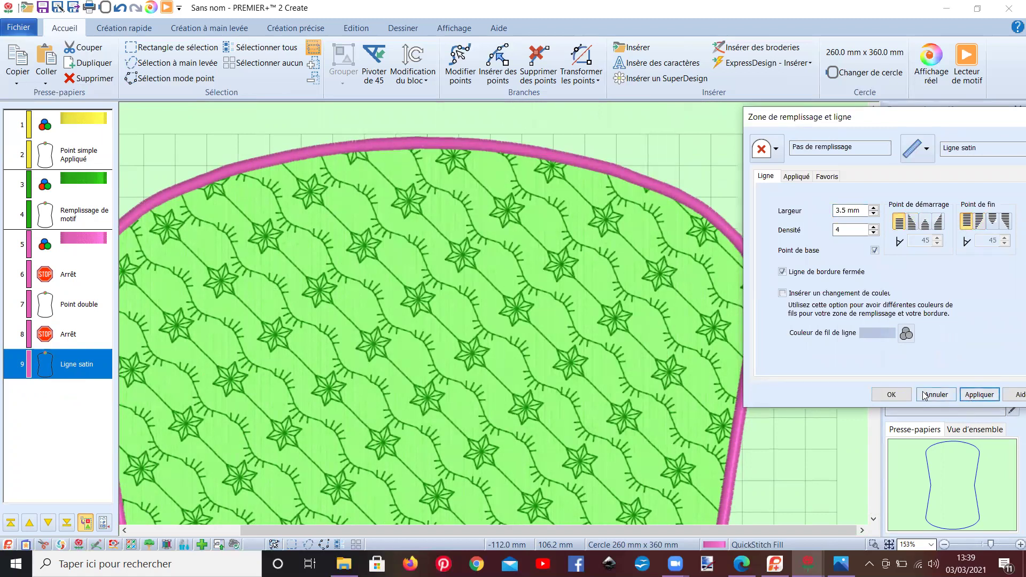
click(890, 394)
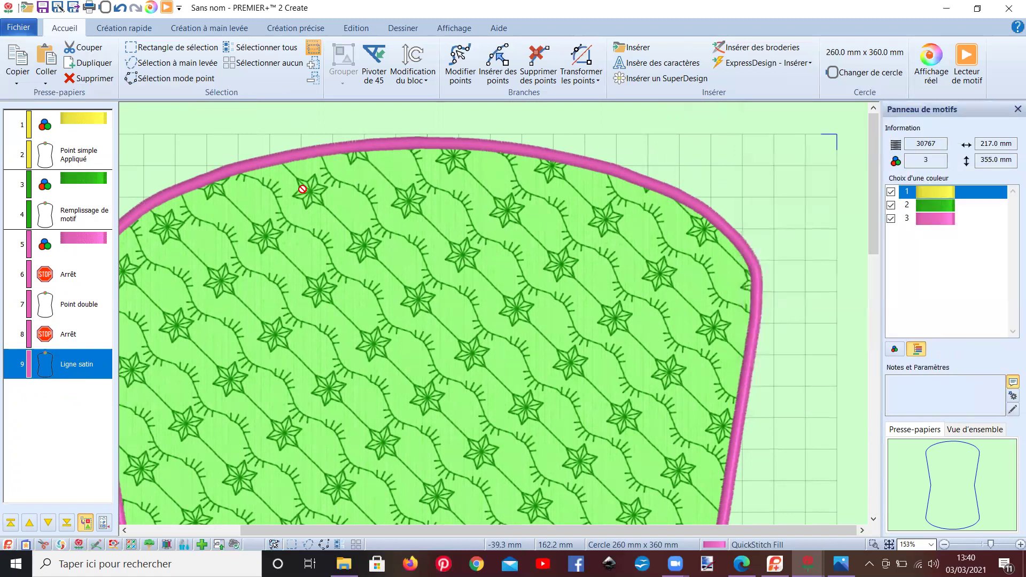
Step: Save the design as "ITH Pâques" in the ITH VIDEOS folder inside Edo's AAA VIDEOS folder
scroll(533, 190, down, 2)
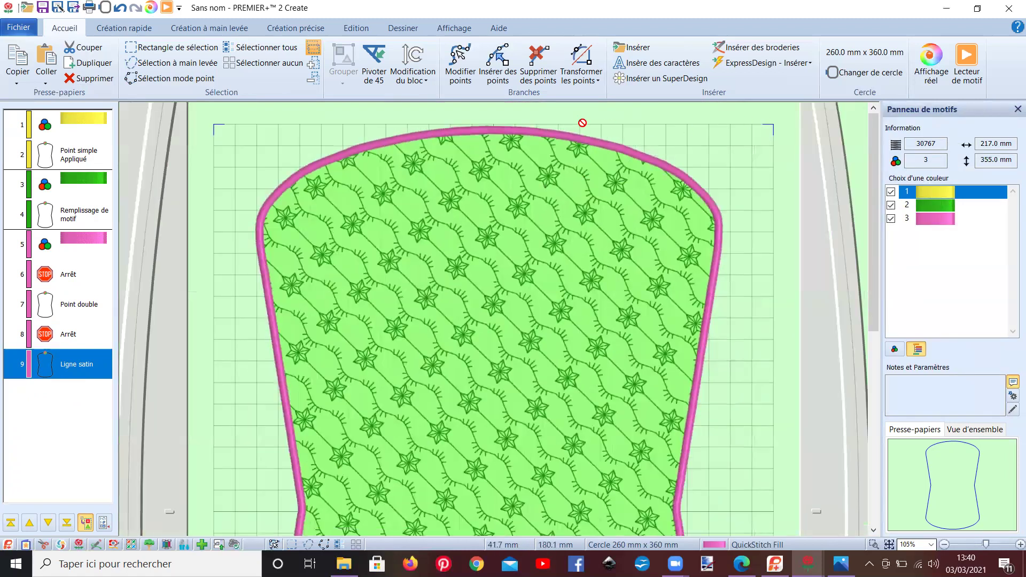
scroll(522, 151, down, 3)
scroll(513, 155, down, 3)
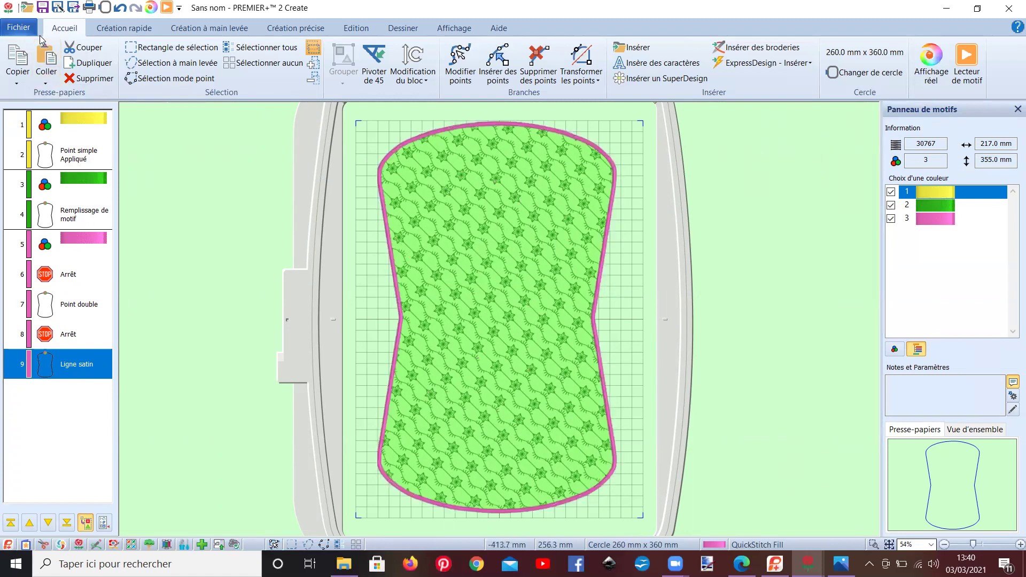
click(21, 29)
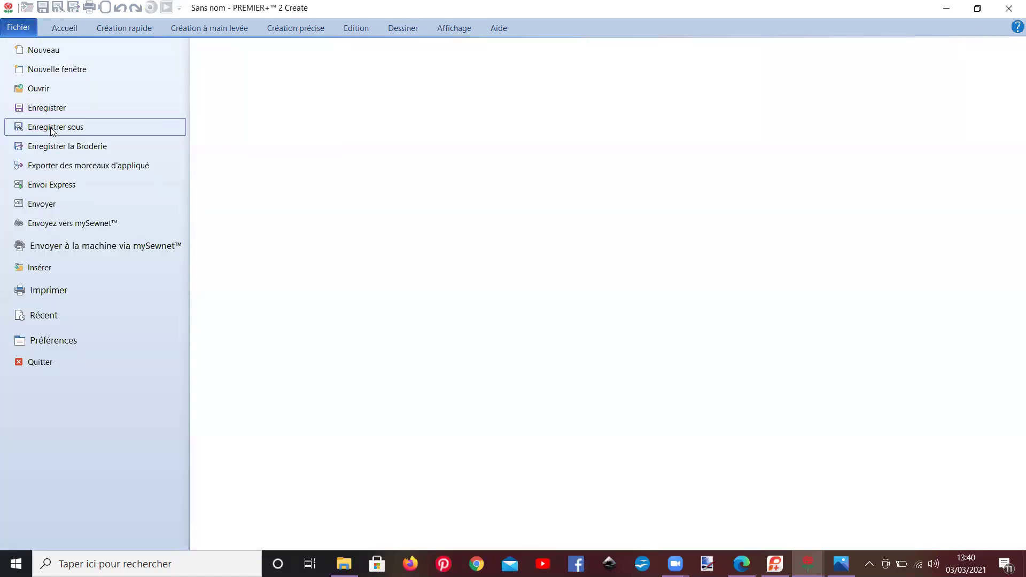
click(54, 129)
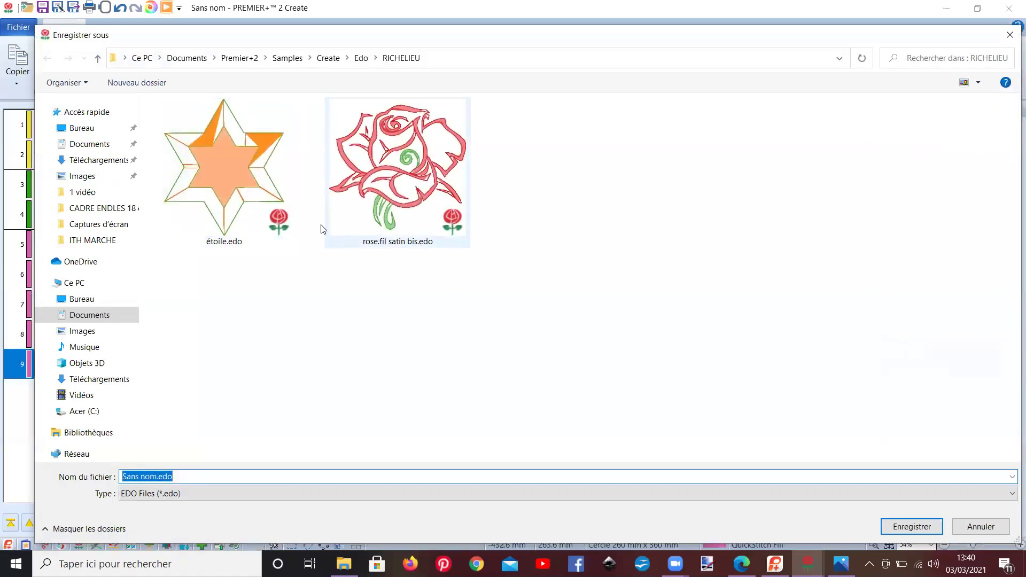
click(361, 60)
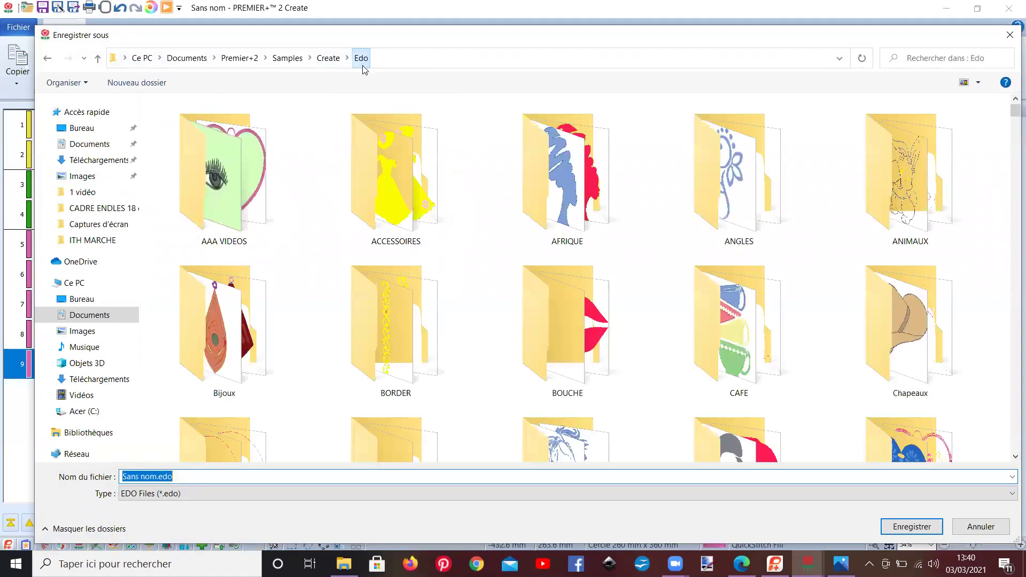
double_click(255, 199)
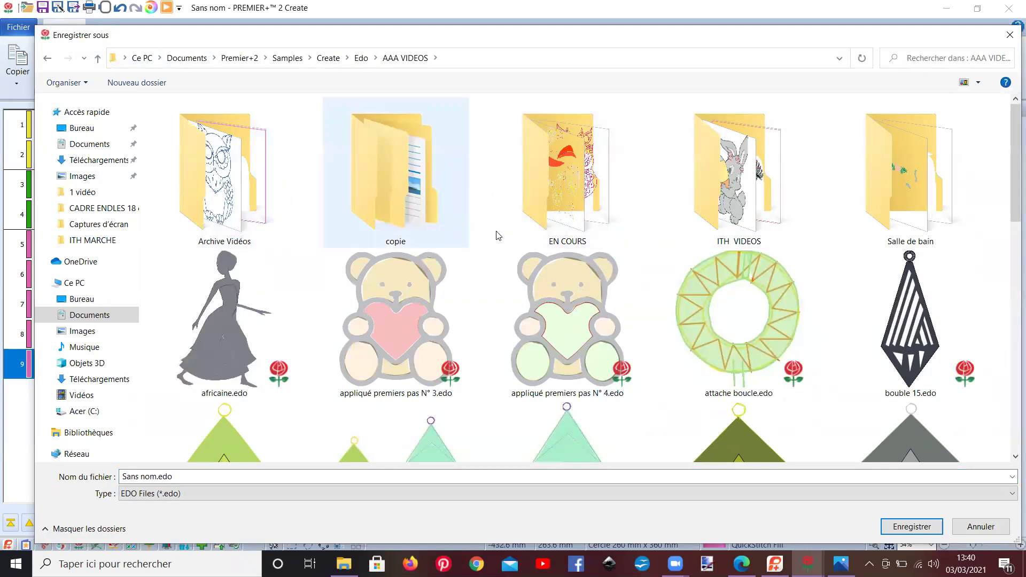
double_click(738, 177)
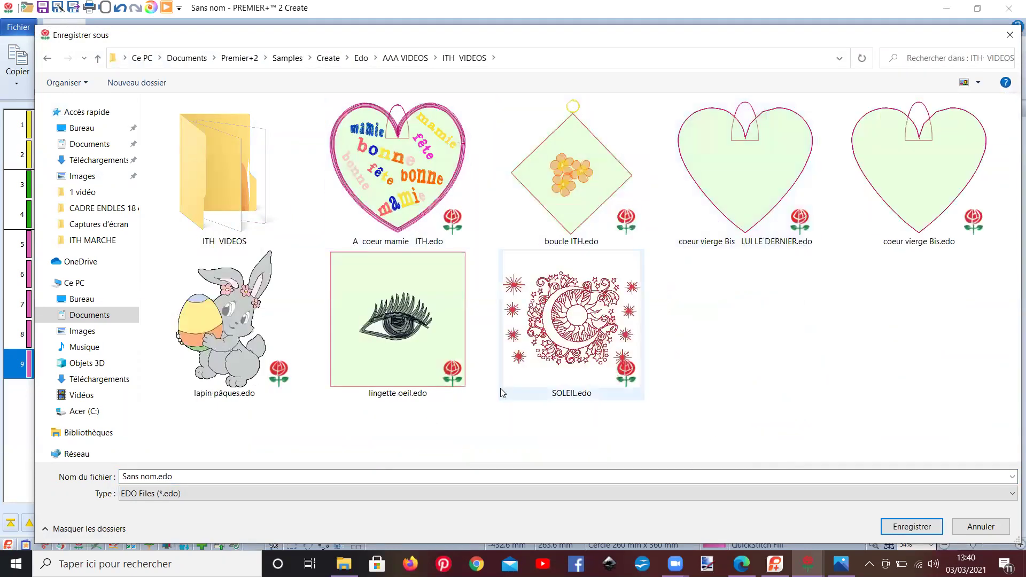
click(426, 476)
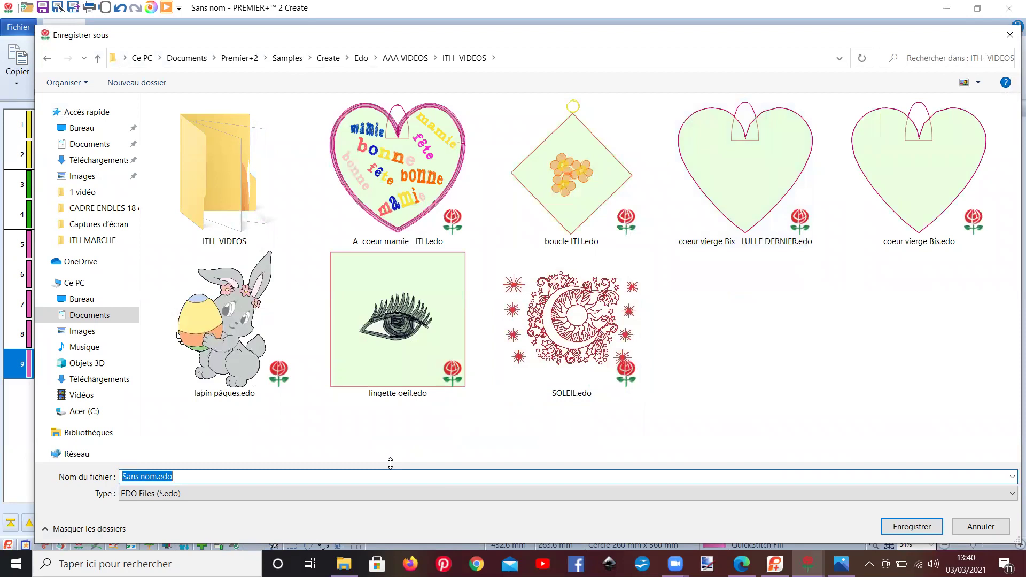
text(ITH Pâques)
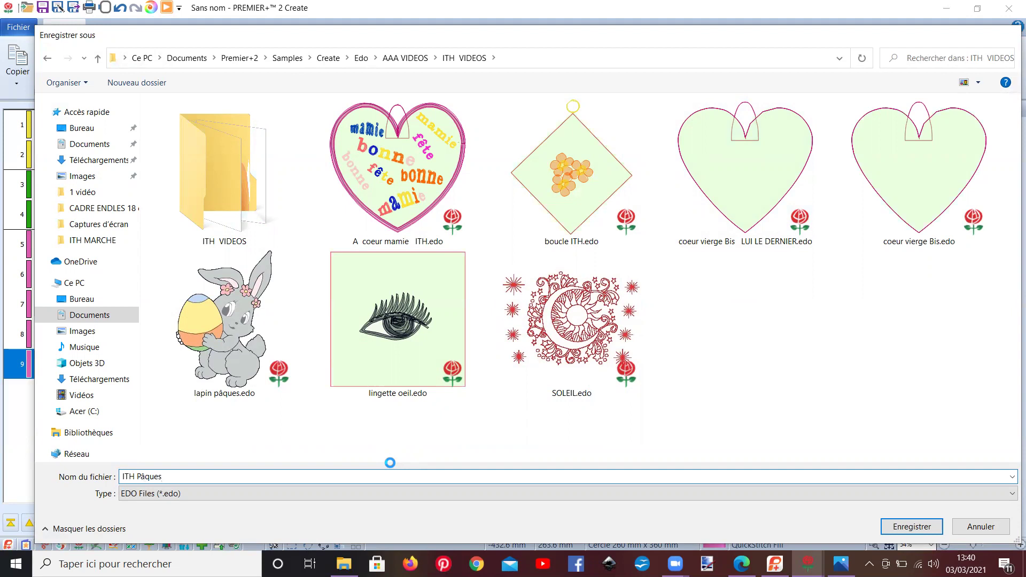
key(Return)
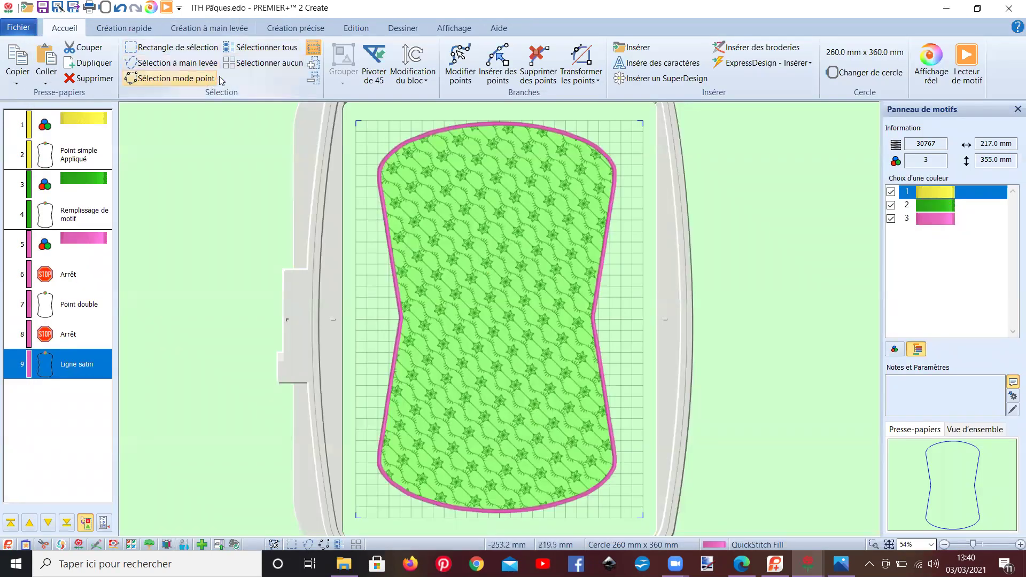
Step: Insert the design "lapin pâques.edo" from the ITH VIDEOS folder into the bag design
click(21, 32)
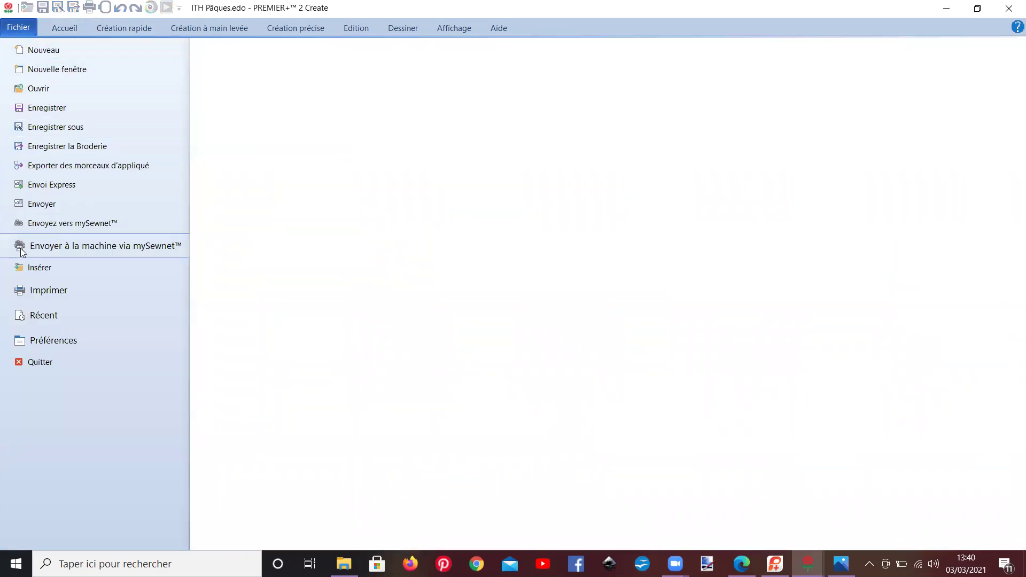
click(31, 267)
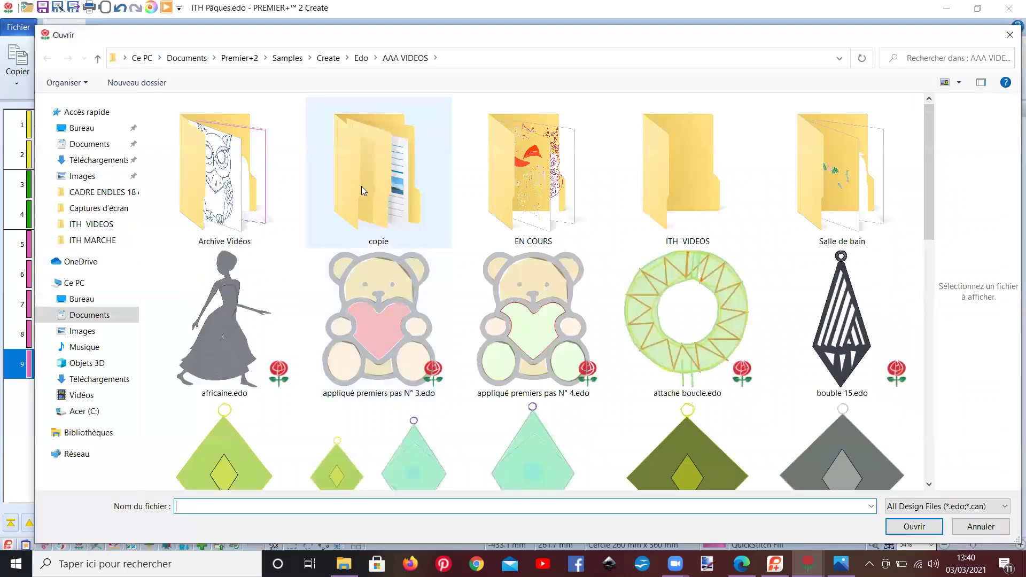
double_click(686, 176)
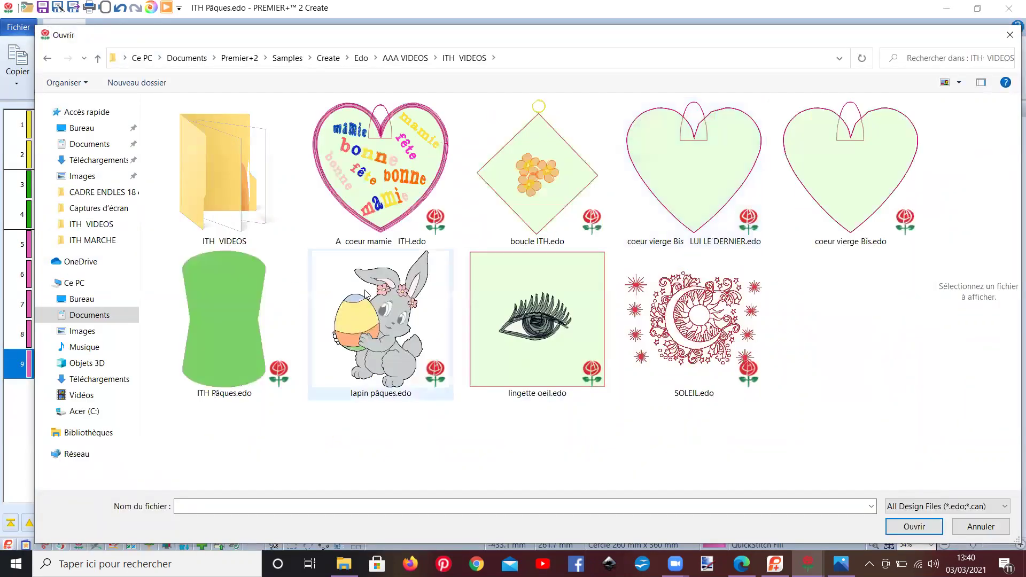
click(354, 319)
click(911, 527)
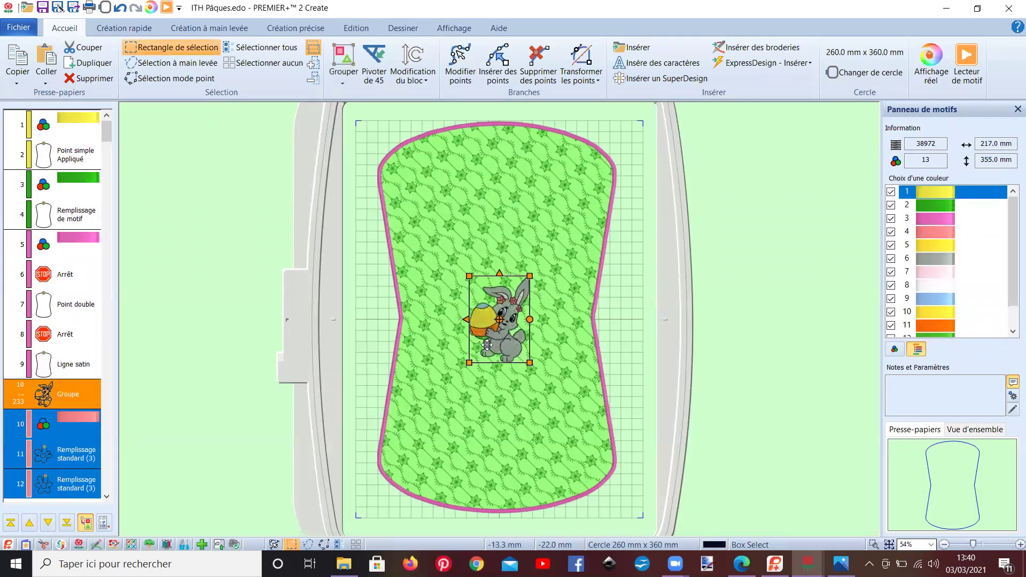
Step: Move the inserted bunny into the upper half of the bag shape and enlarge it proportionally
drag(490, 346, 485, 253)
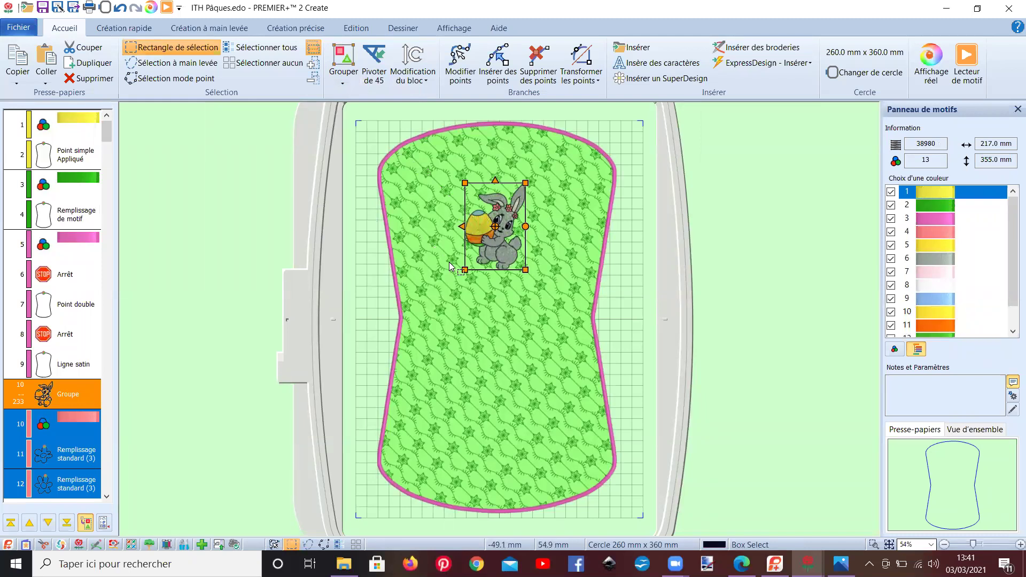
drag(465, 270, 484, 277)
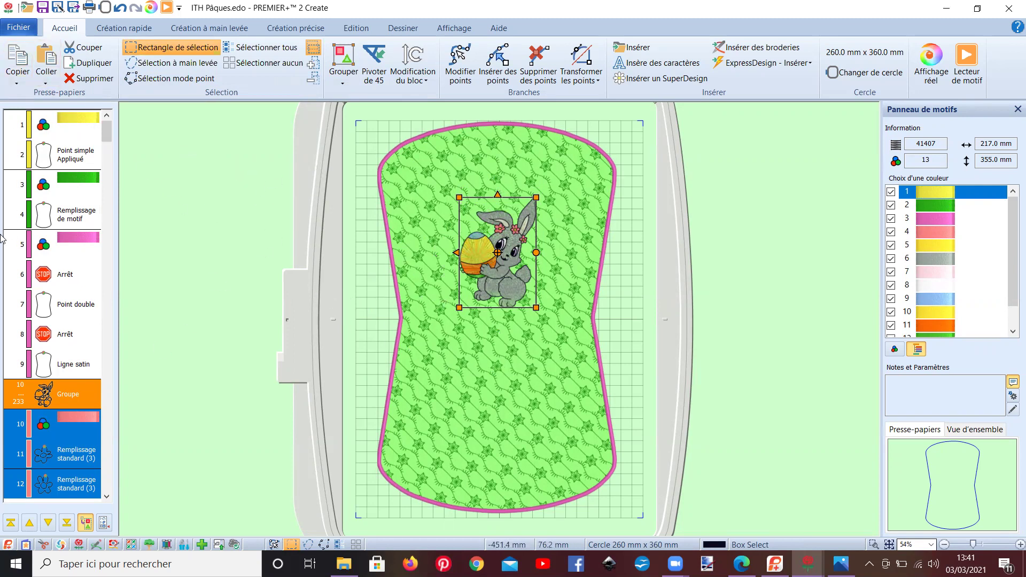
Step: Duplicate the bunny, place the copy in the lower half of the bag, and flip it vertically so it stands upside down
click(90, 68)
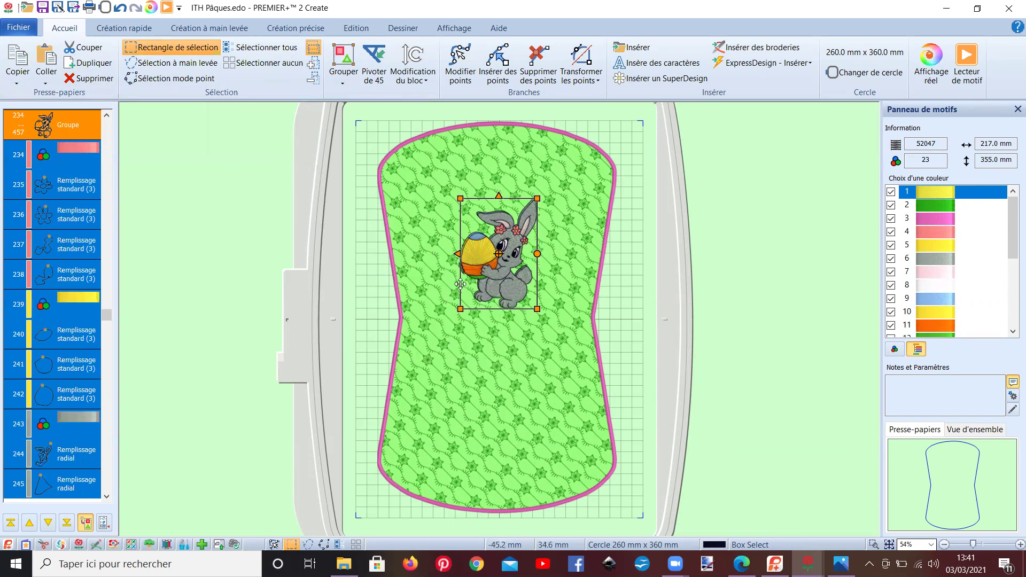
drag(473, 290, 475, 440)
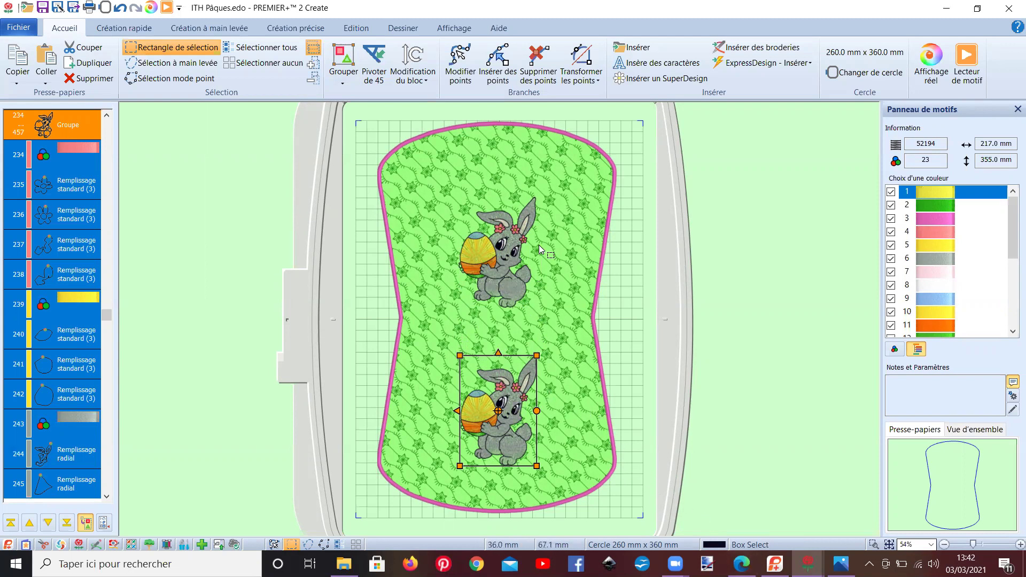
click(497, 353)
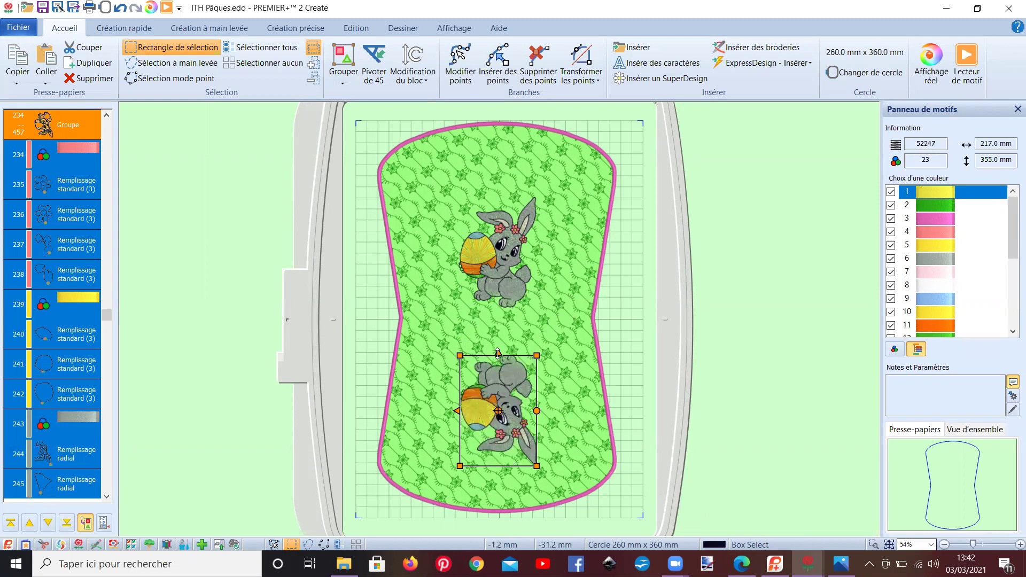
drag(510, 393, 513, 374)
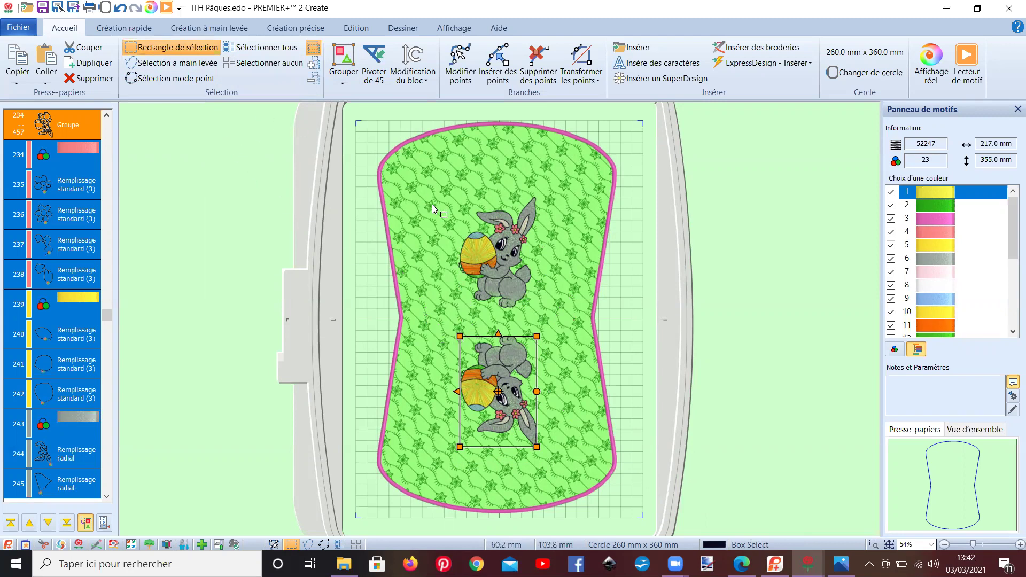
Step: Select both bunnies together and combine them into one group
drag(429, 199, 571, 460)
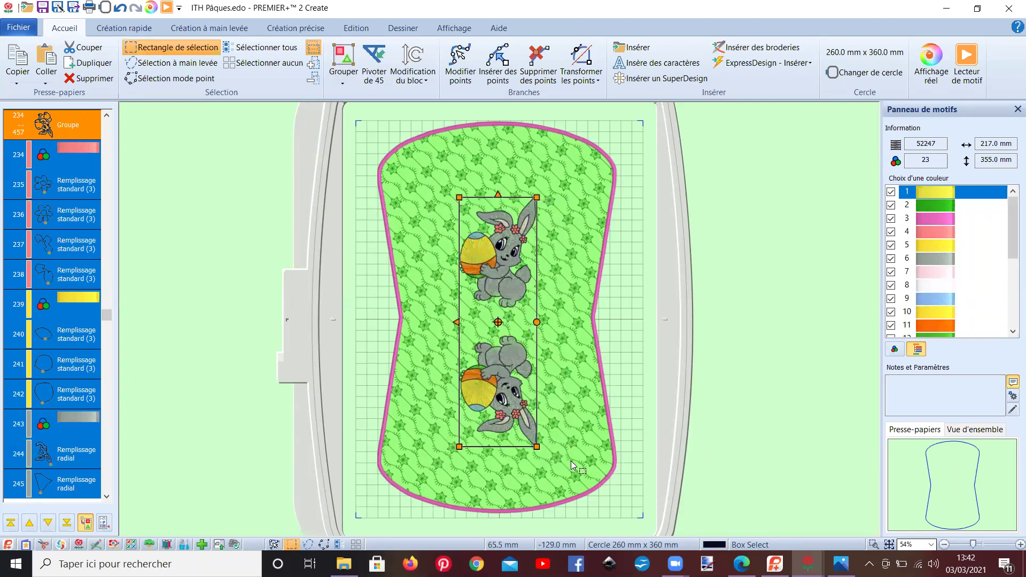
click(348, 57)
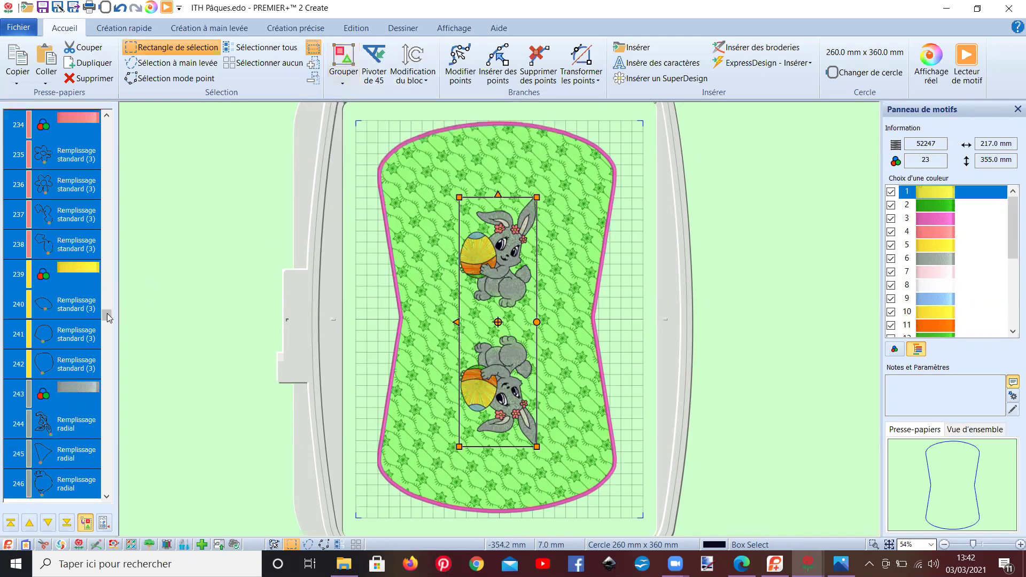
drag(107, 316, 121, 250)
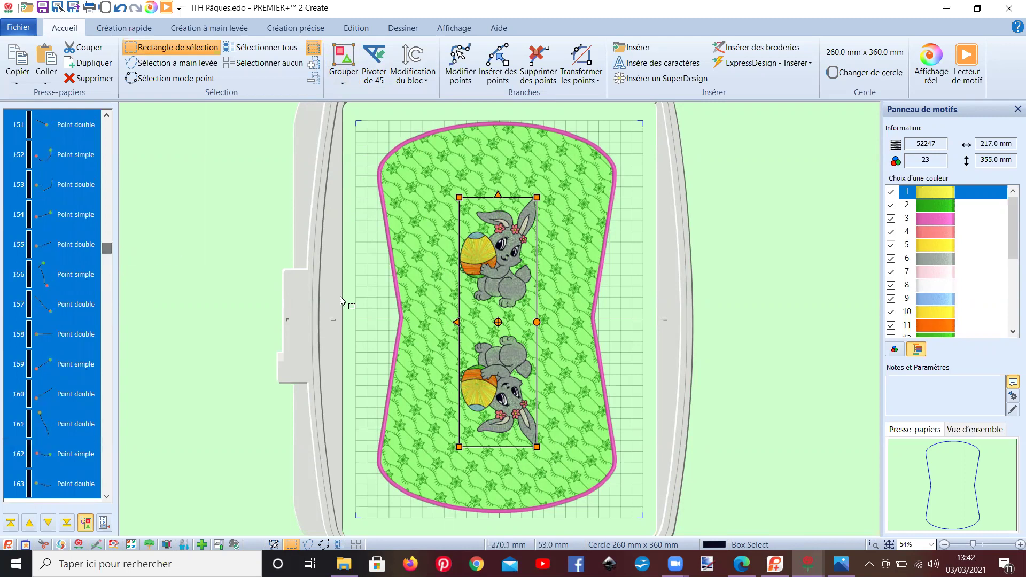
drag(498, 322, 422, 333)
click(490, 306)
drag(485, 286, 398, 300)
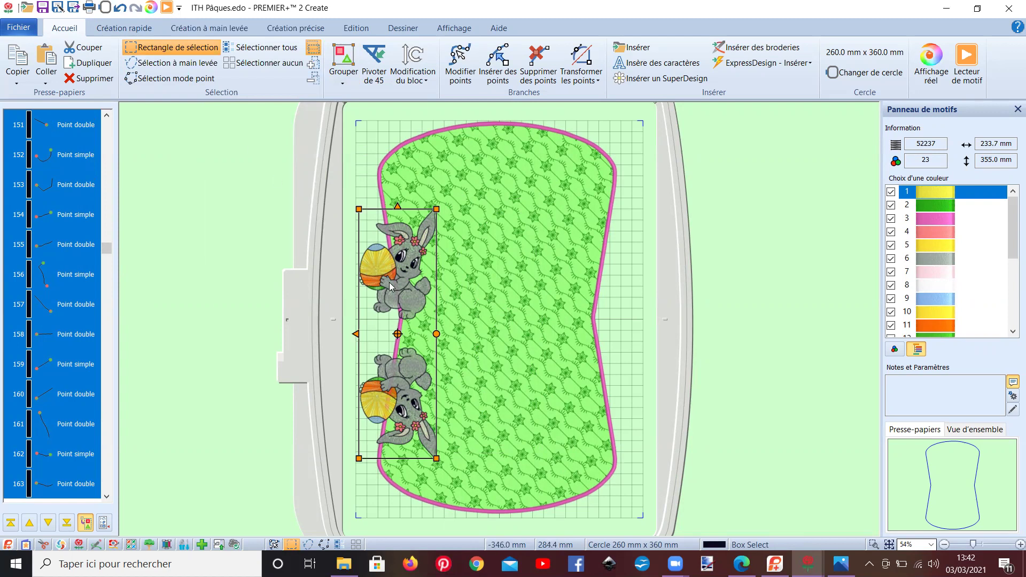
key(ctrl+z)
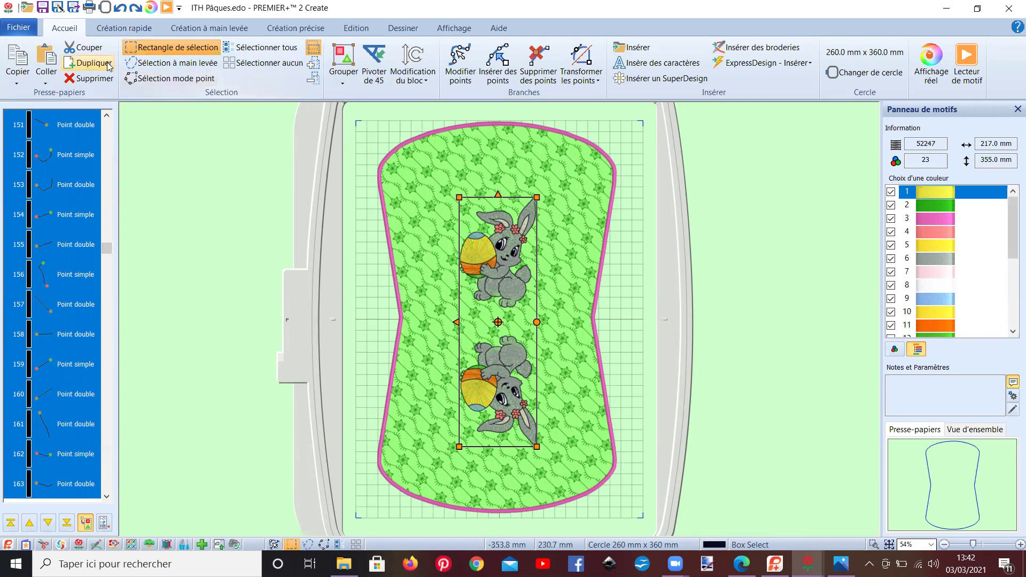
Step: Cut the bunny group and paste it into the stitch order directly after the motif fill (Remplissage de motif), before the first fabric stop
click(83, 47)
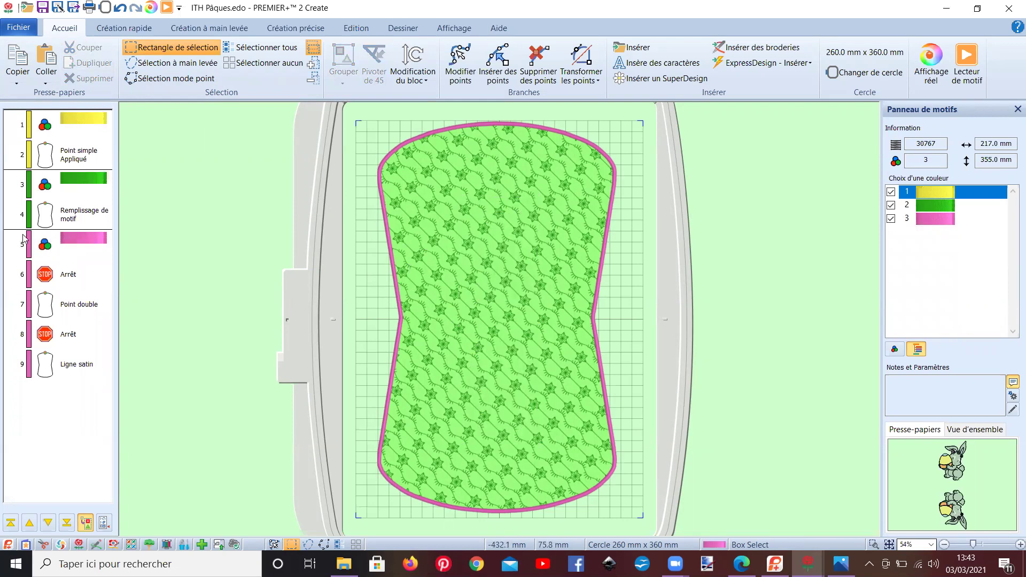
click(22, 228)
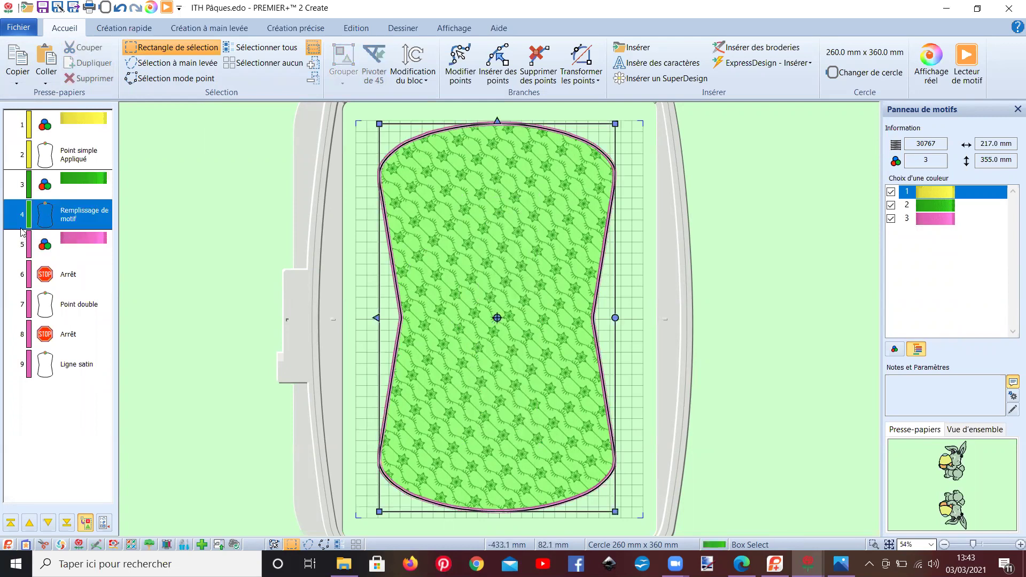
right_click(21, 228)
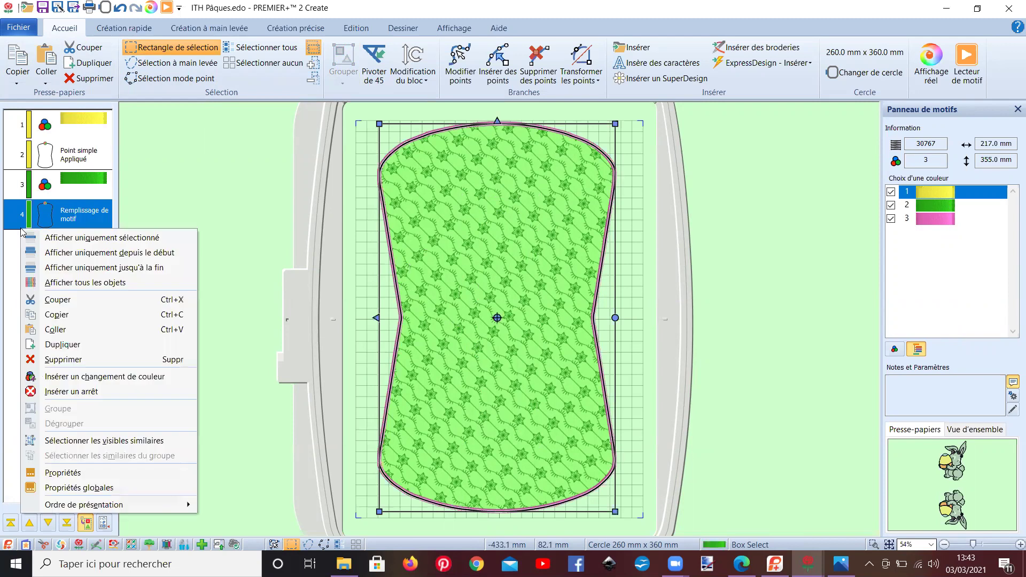
click(71, 329)
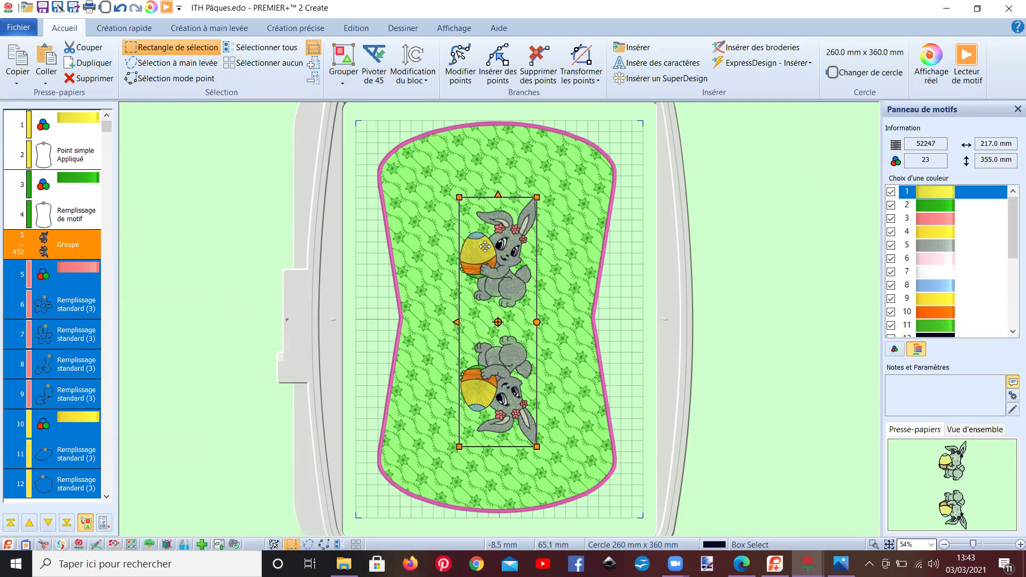
Step: Play the full stitch-out simulation in the design player, continuing past each stop to check the sequence, and close the player
click(960, 63)
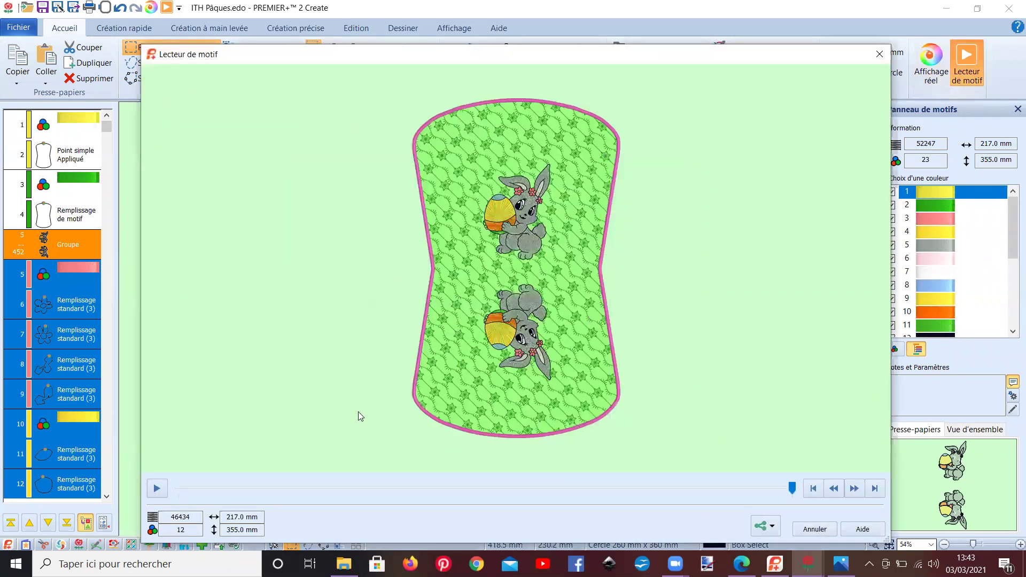
scroll(509, 345, up, 3)
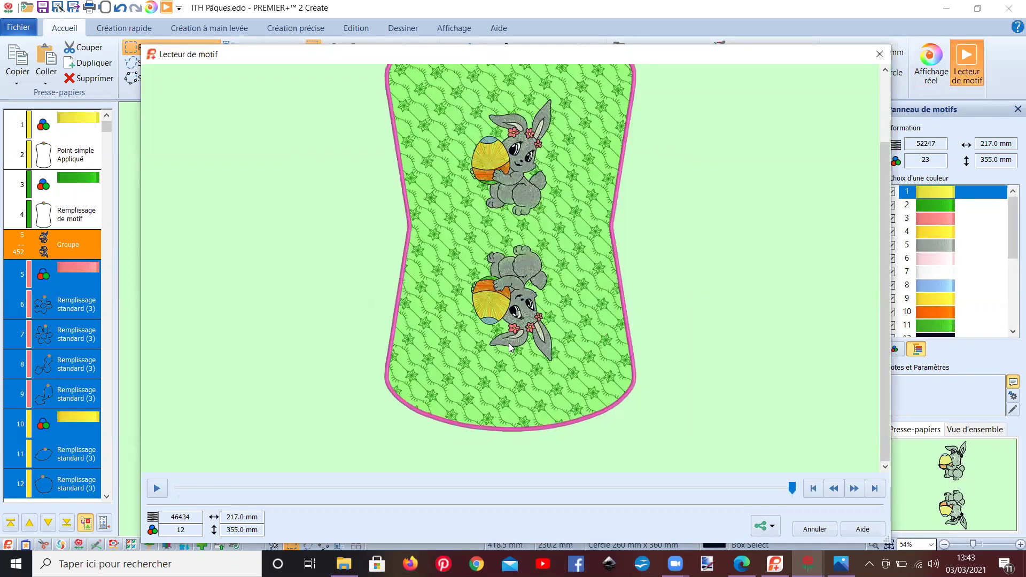
scroll(508, 343, up, 3)
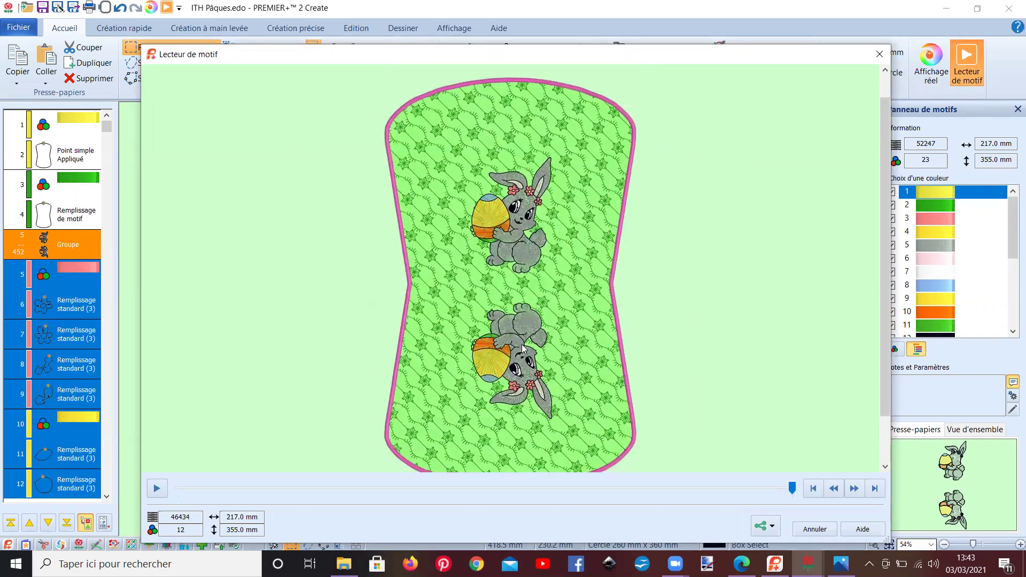
scroll(526, 348, down, 1)
scroll(528, 347, up, 1)
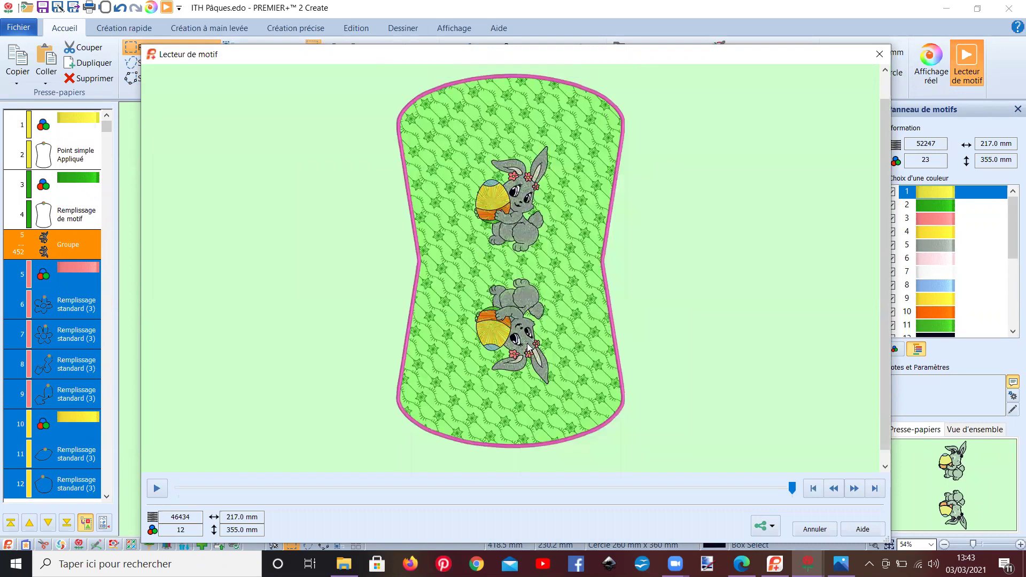
click(156, 488)
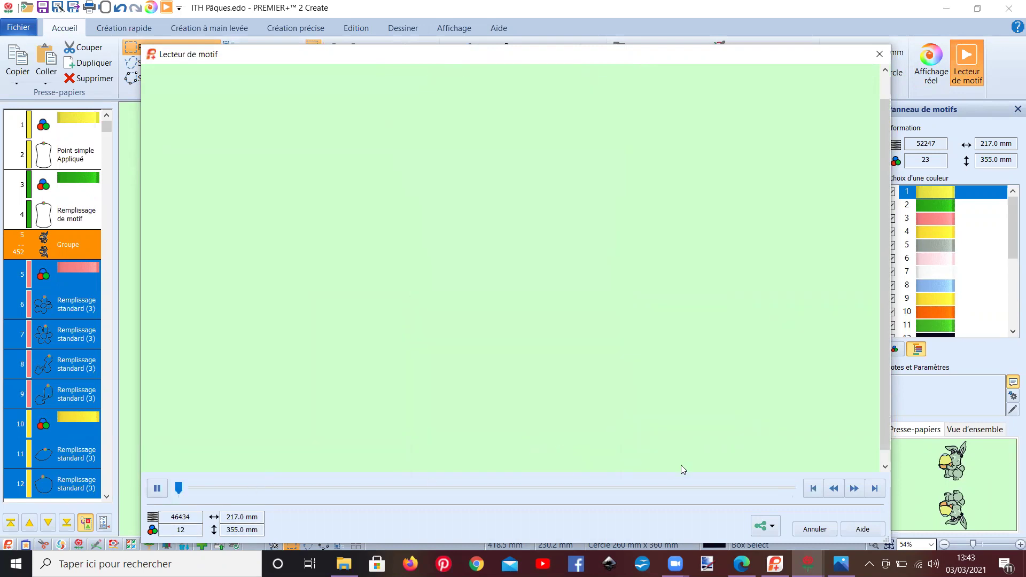
click(853, 491)
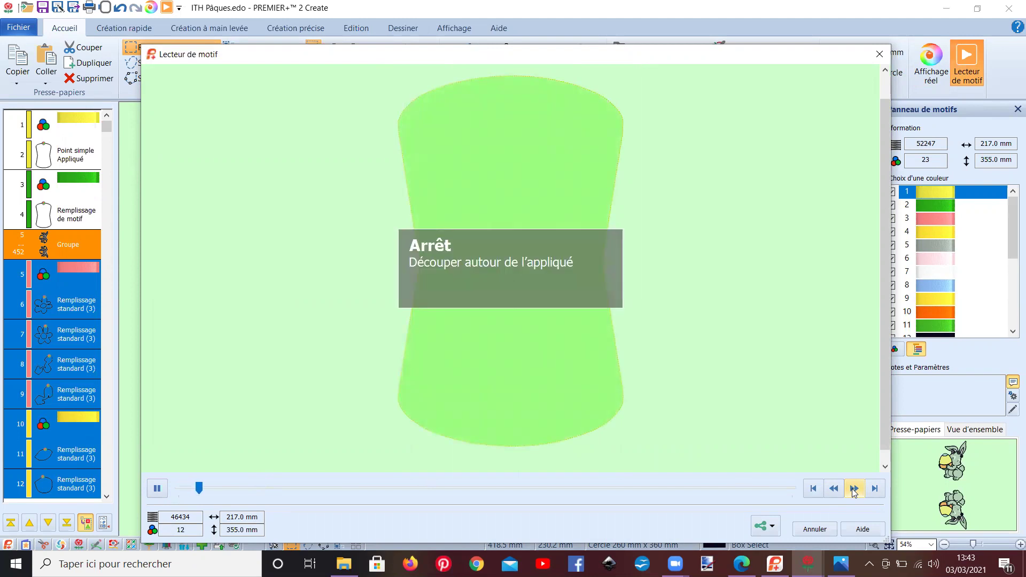
click(854, 488)
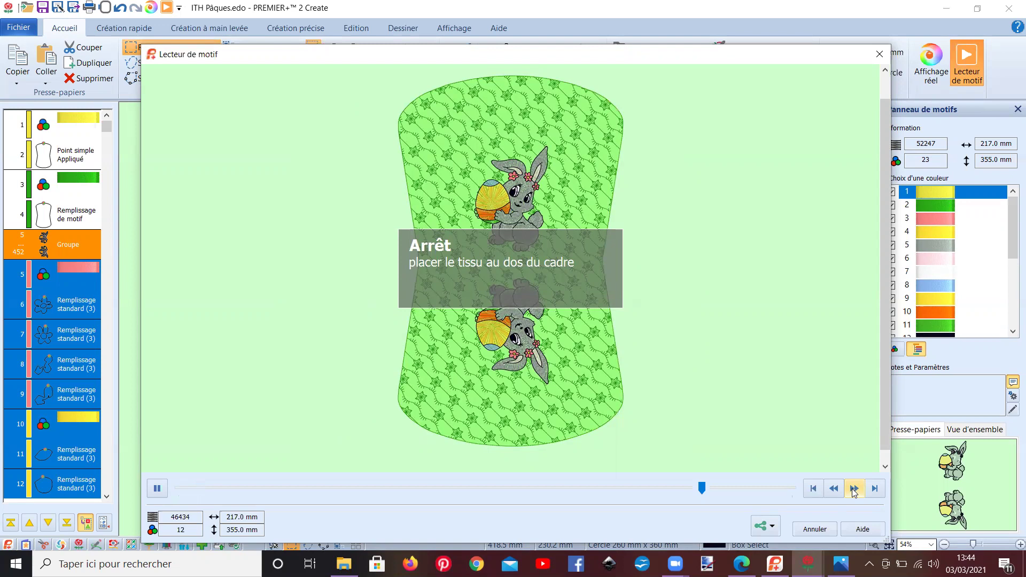
click(854, 488)
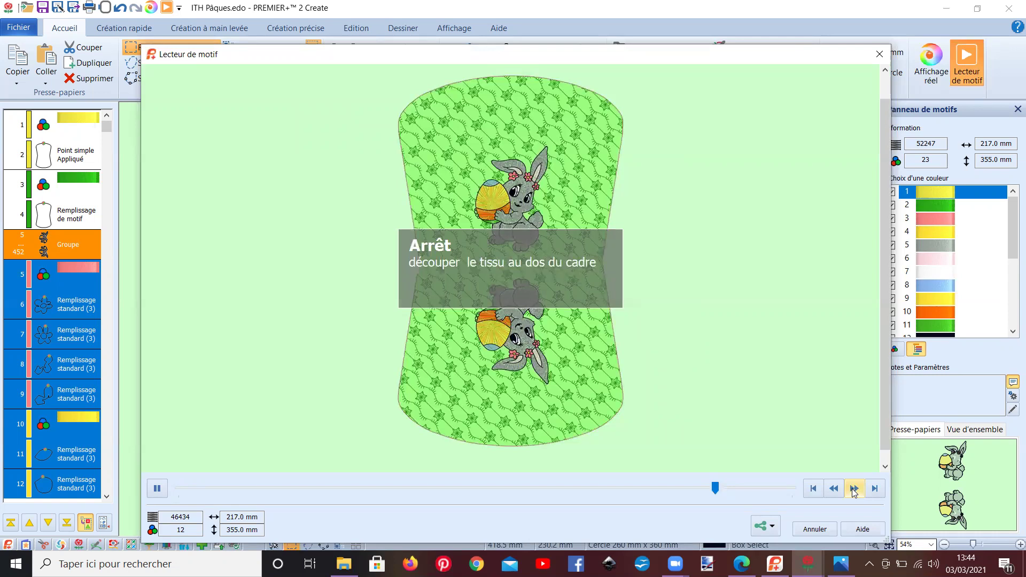
click(853, 489)
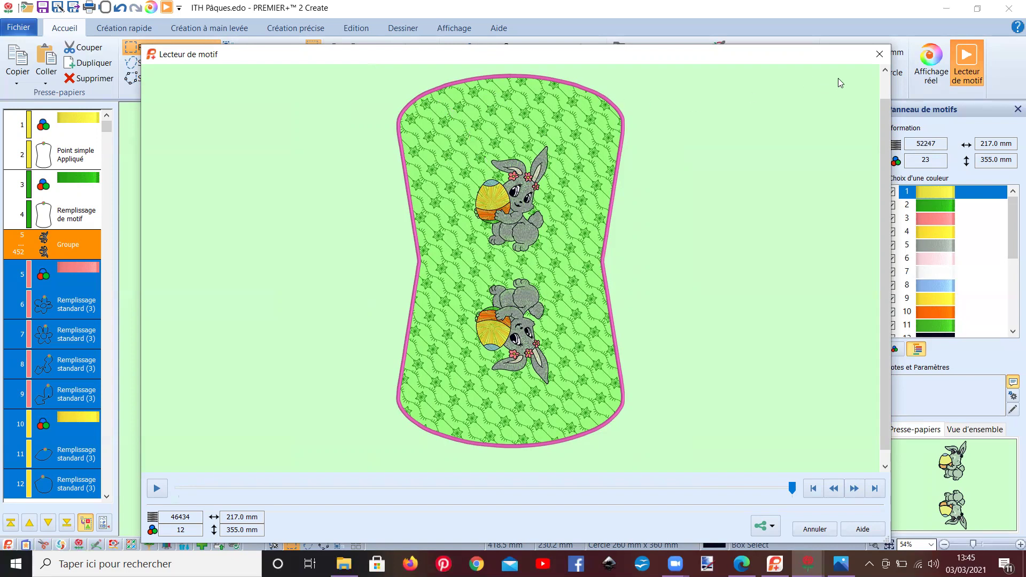
click(878, 56)
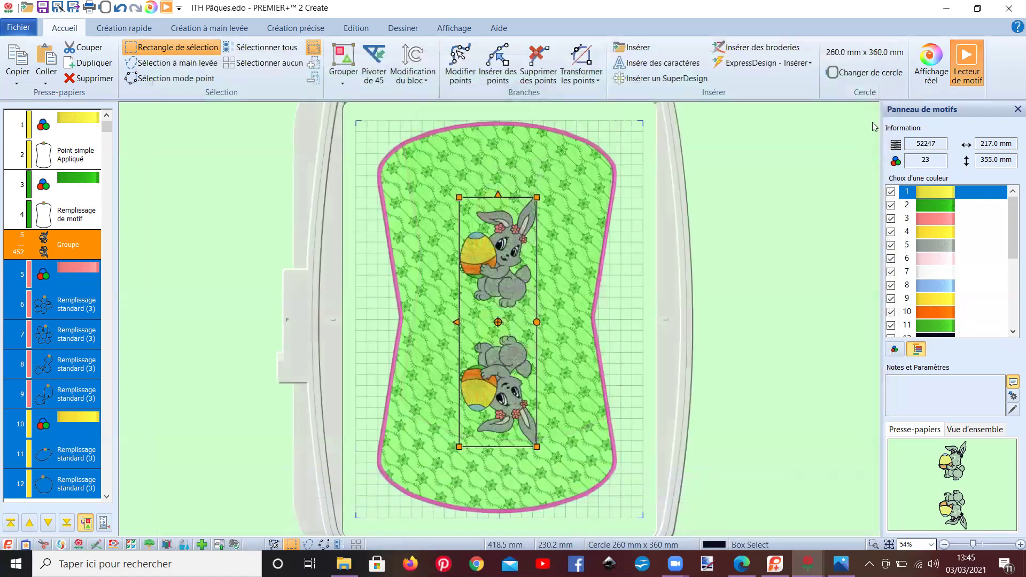